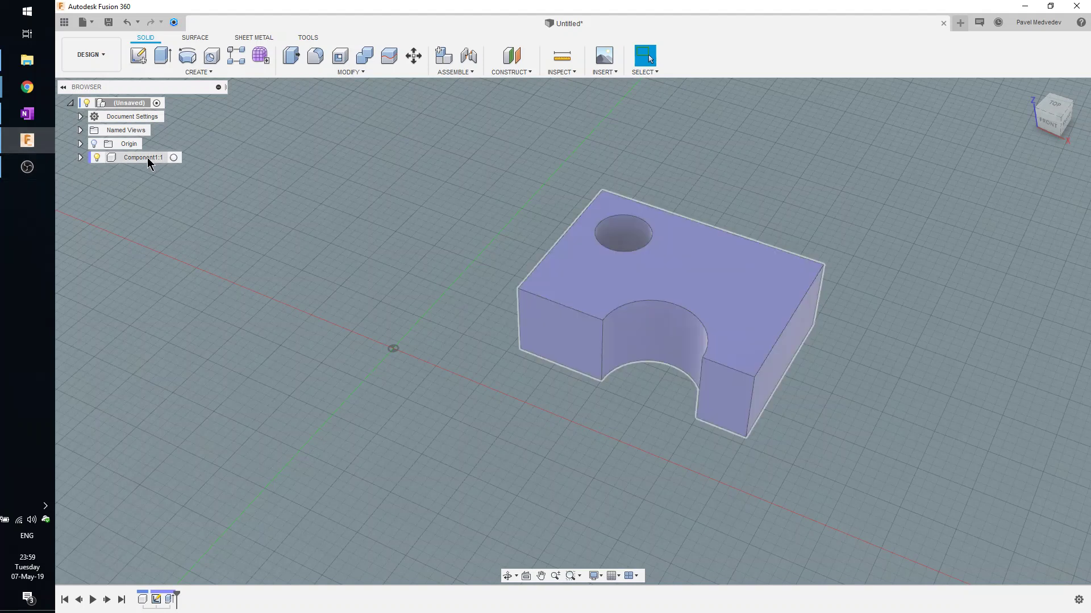
# - Expand Component1:1 and its Bodies folder, briefly showing then hiding Sketch1
pyautogui.click(80, 158)
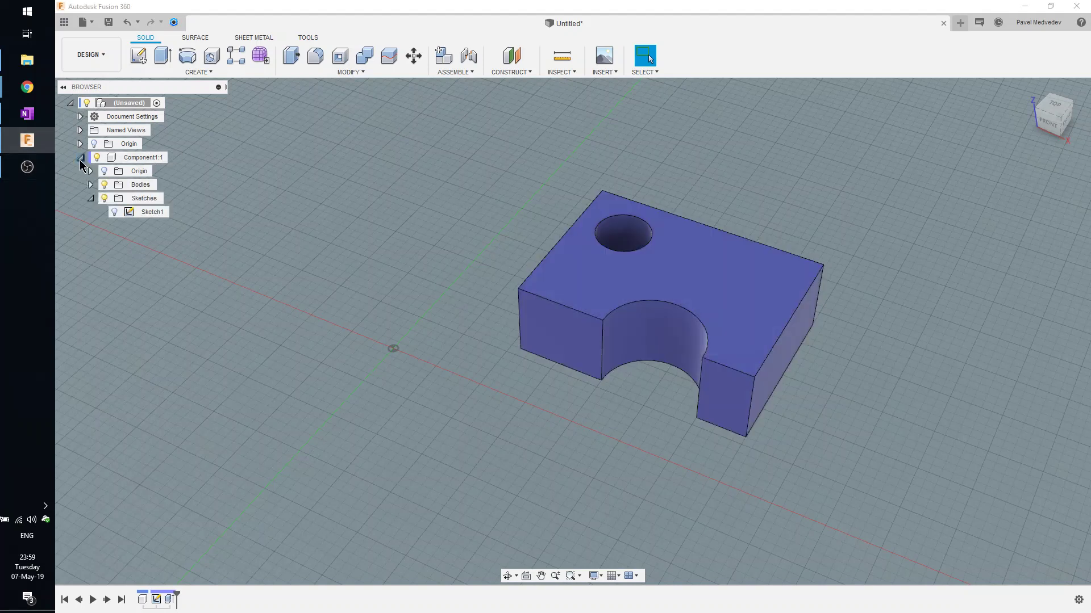
pyautogui.click(115, 211)
pyautogui.click(90, 185)
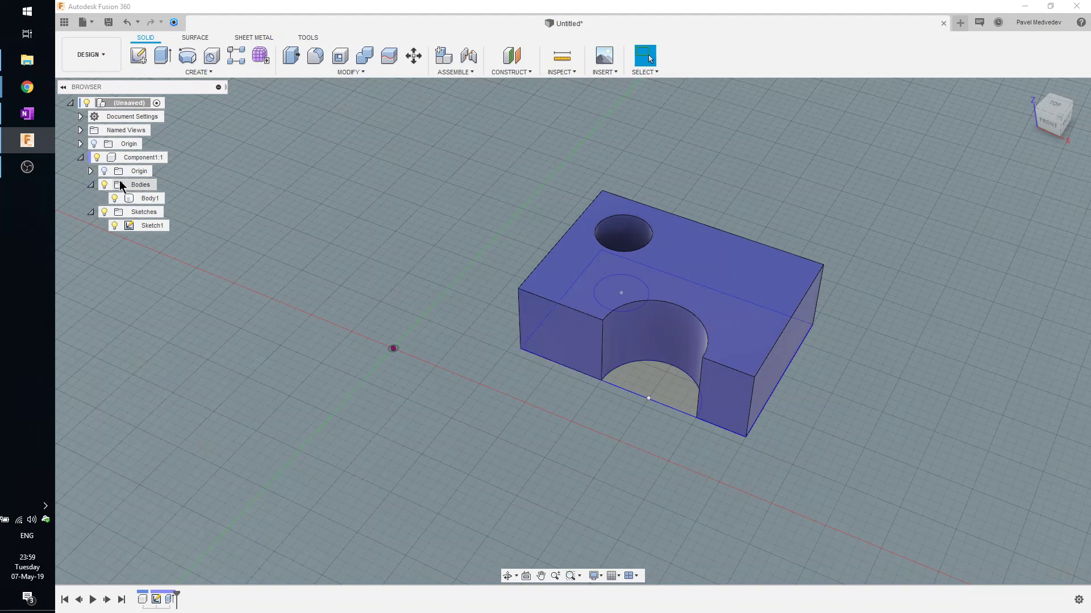
pyautogui.click(113, 226)
pyautogui.click(114, 225)
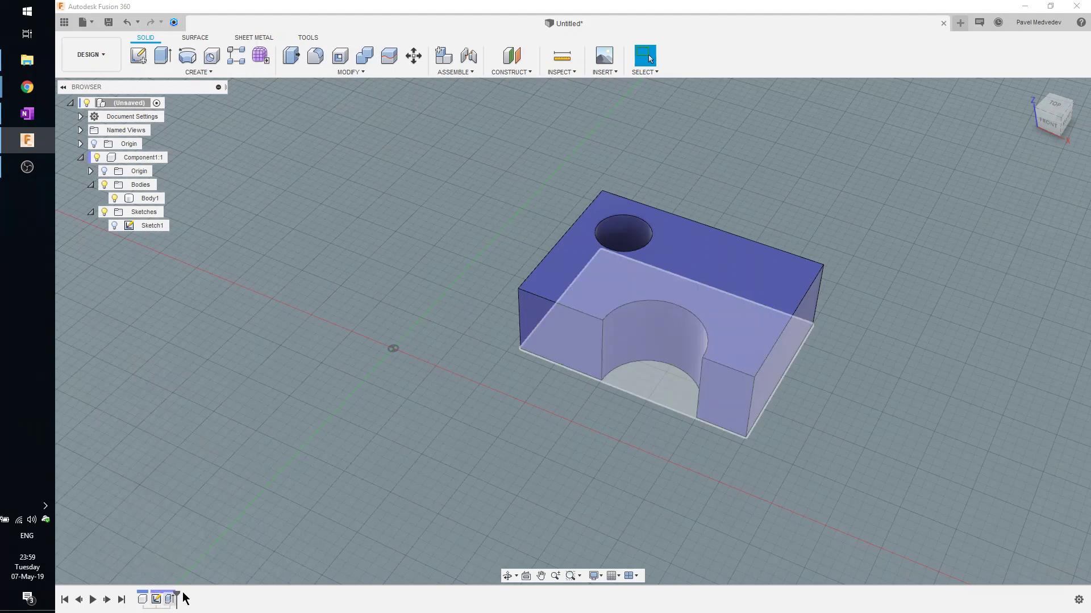
pyautogui.keyDown('shift'); pyautogui.moveTo(456, 310); pyautogui.dragTo(454, 318, button='middle'); pyautogui.keyUp('shift')
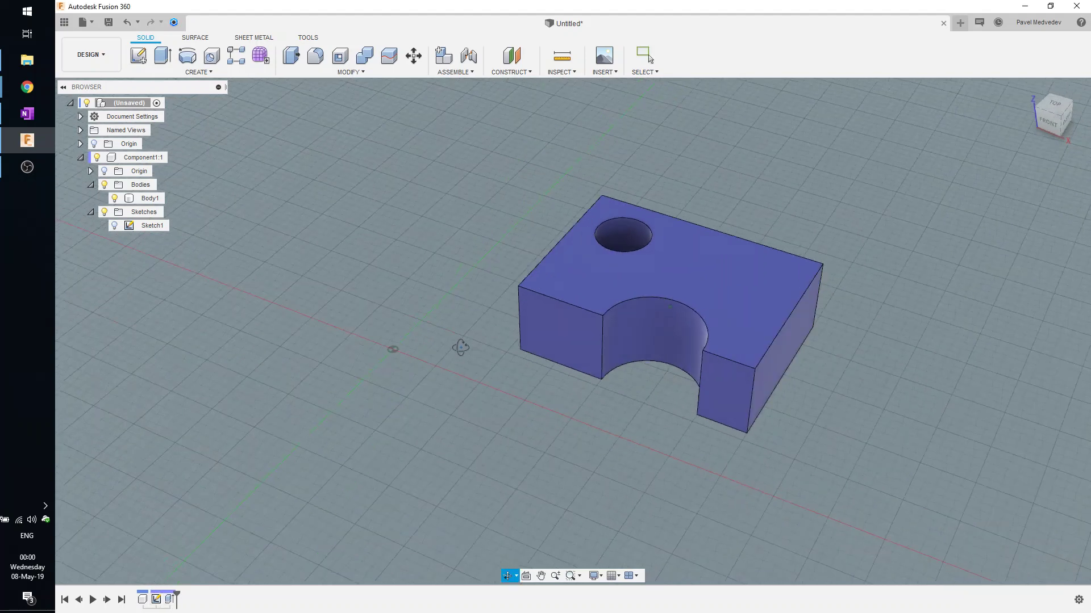
pyautogui.click(193, 72)
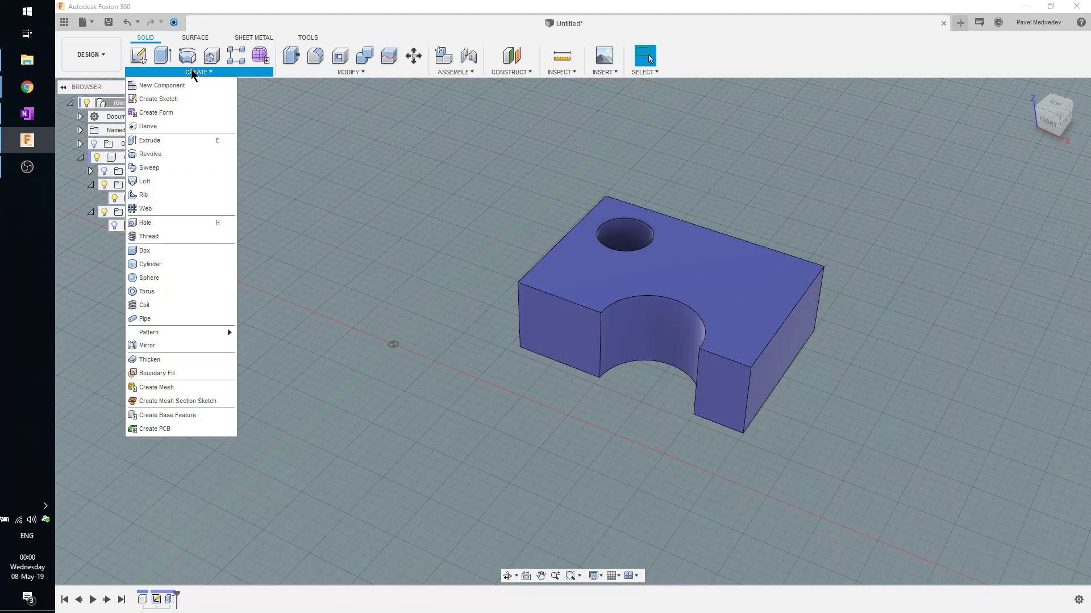
# - Mirror Component1:1 as a component across an origin plane, creating Component1(Mirror):1
pyautogui.click(169, 346)
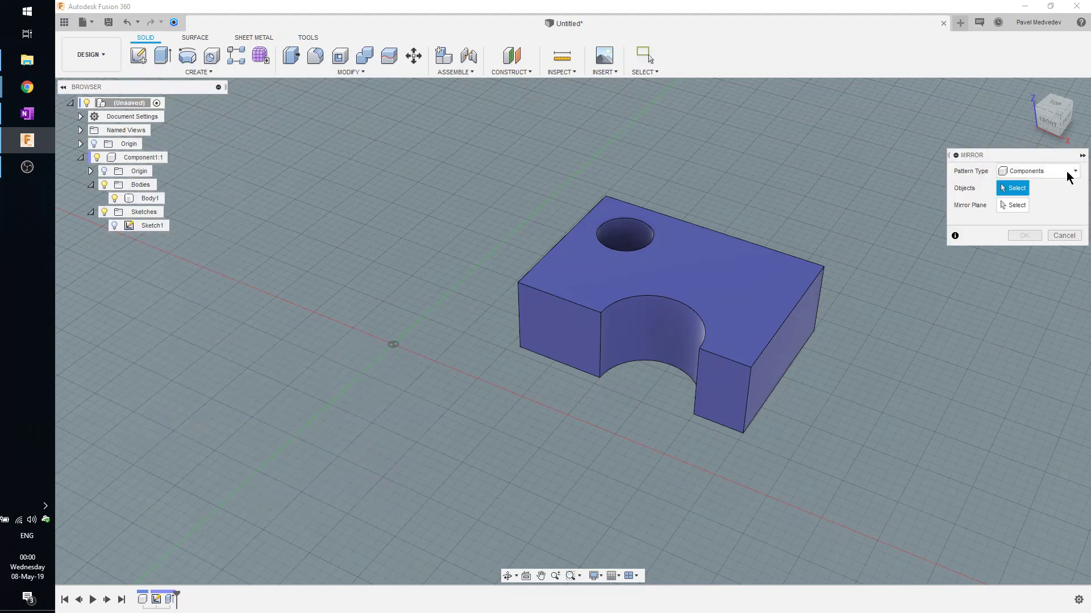
pyautogui.click(1022, 170)
pyautogui.click(1021, 227)
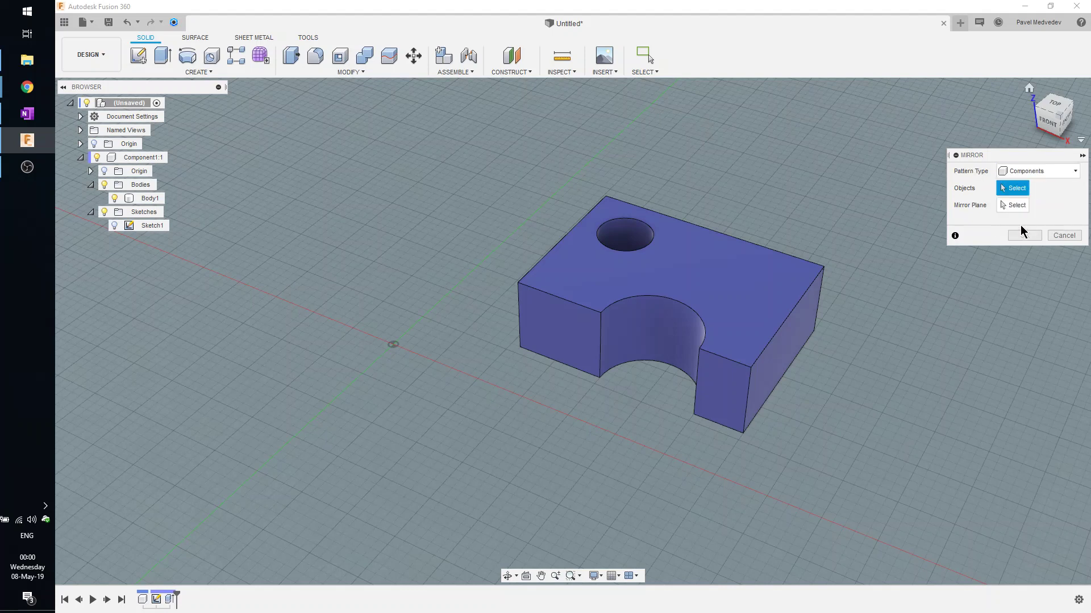
pyautogui.click(681, 292)
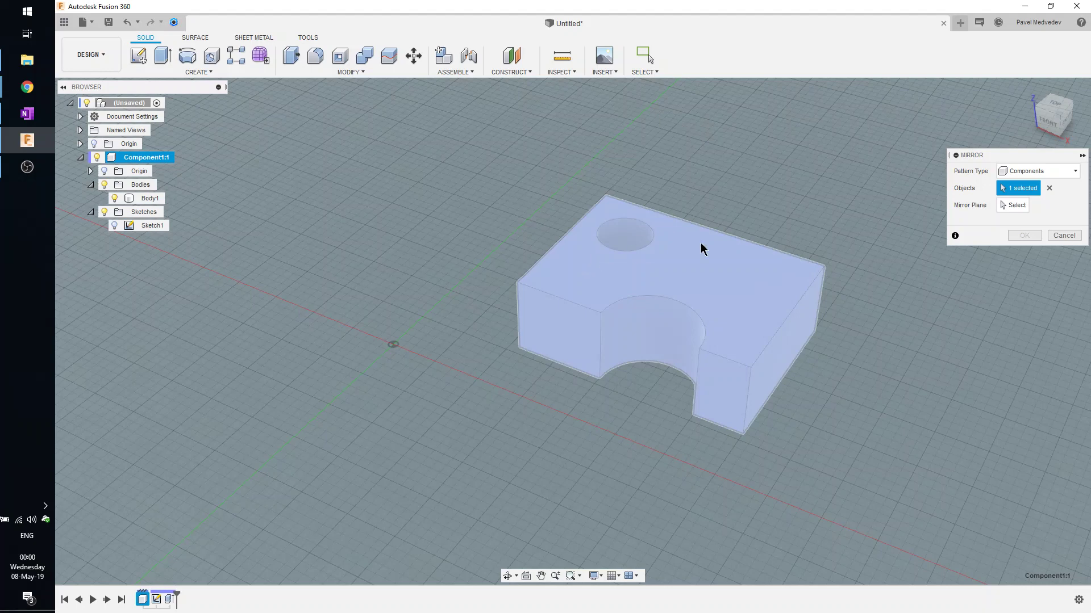
pyautogui.click(1025, 209)
pyautogui.click(414, 288)
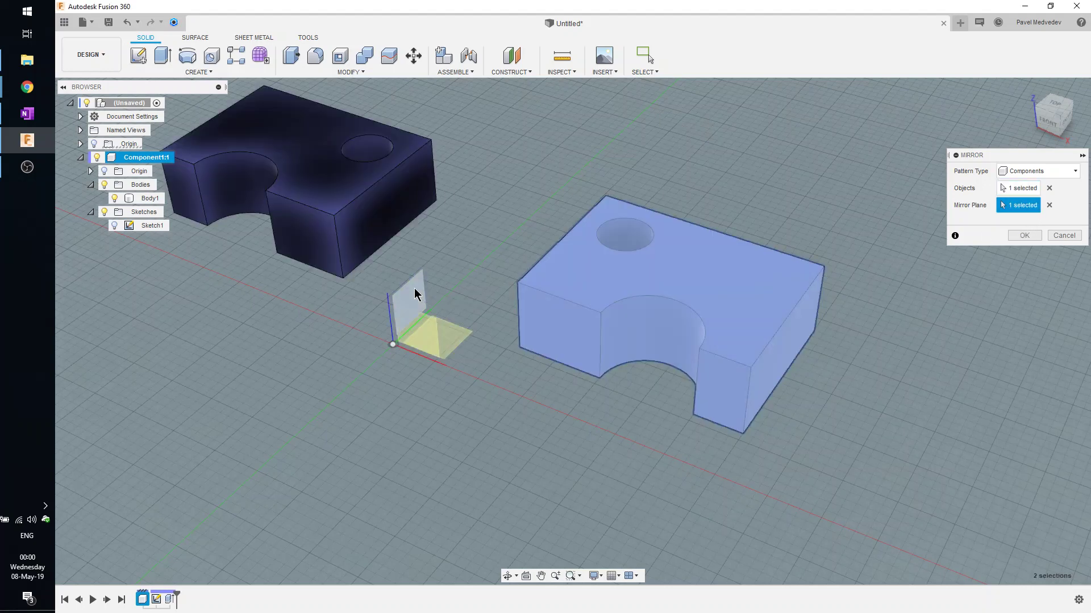
pyautogui.click(1026, 237)
pyautogui.moveTo(625, 227)
pyautogui.keyDown('shift'); pyautogui.mouseDown(button='middle')
pyautogui.moveTo(571, 237)
pyautogui.moveTo(579, 222)
pyautogui.moveTo(602, 226)
pyautogui.mouseUp(button='middle'); pyautogui.keyUp('shift')
pyautogui.press('Escape')
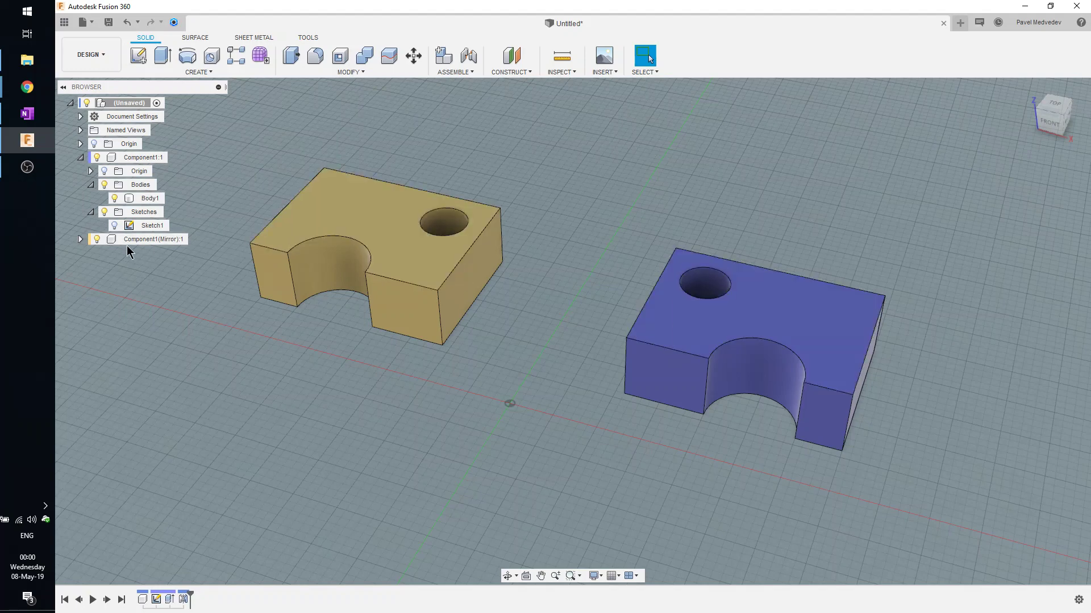
# - Expand Component1(Mirror):1 and its Bodies folder, zoom out, and select Component1:1
pyautogui.click(80, 239)
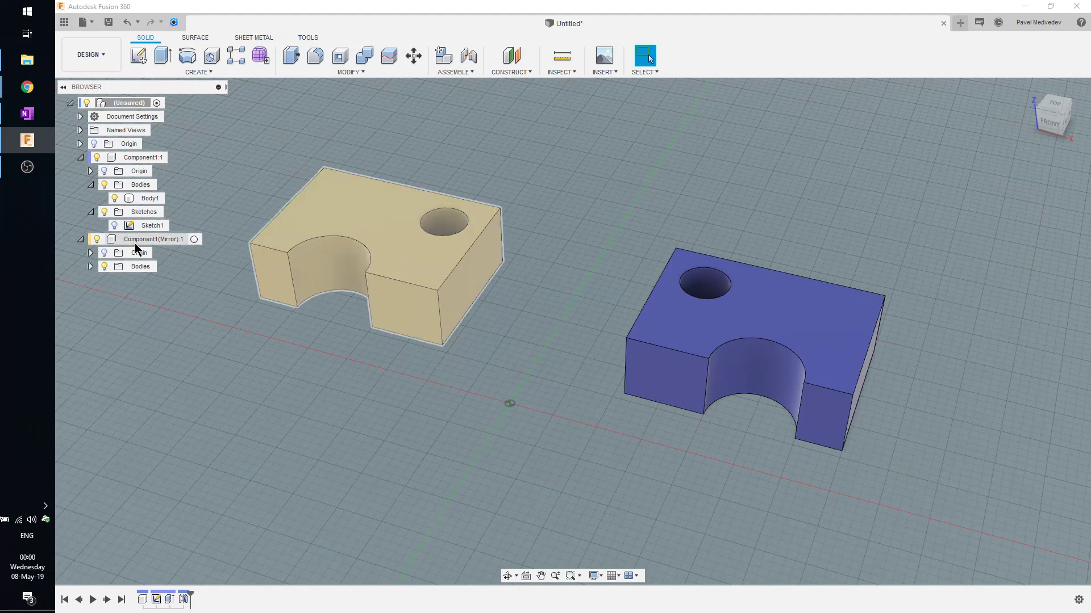
pyautogui.click(90, 266)
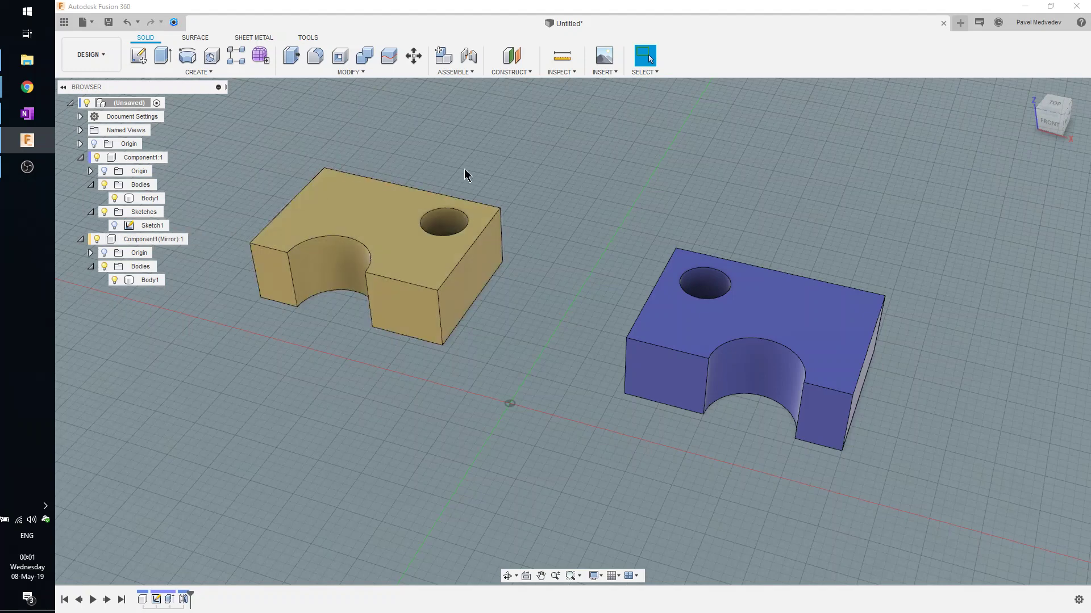
pyautogui.scroll(-1, 465, 169)
pyautogui.scroll(-1, 465, 162)
pyautogui.scroll(-1, 466, 161)
pyautogui.moveTo(500, 181); pyautogui.dragTo(504, 198, button='middle')
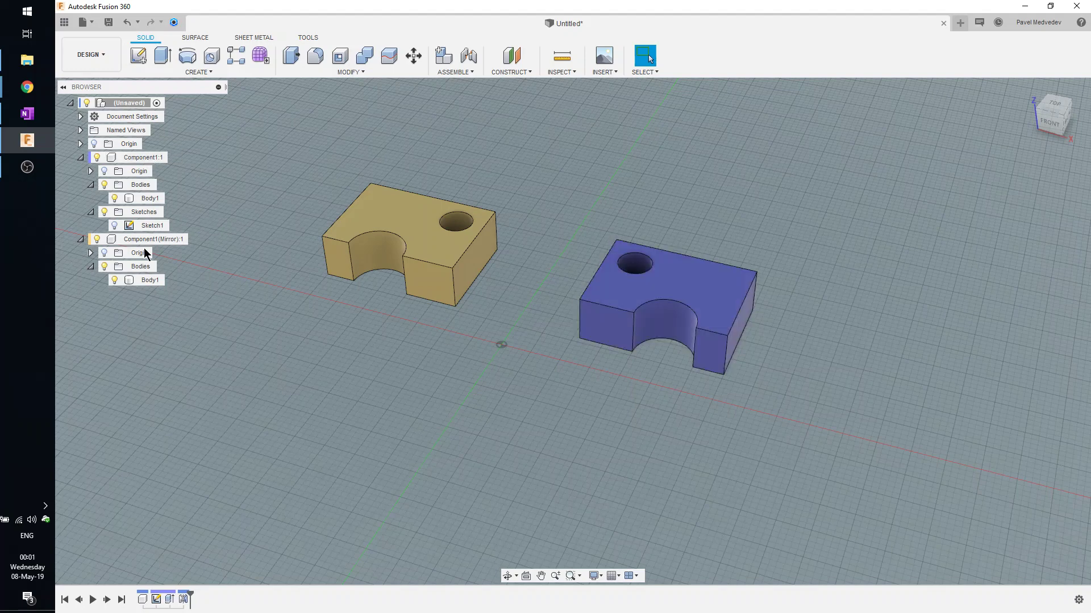
pyautogui.click(132, 161)
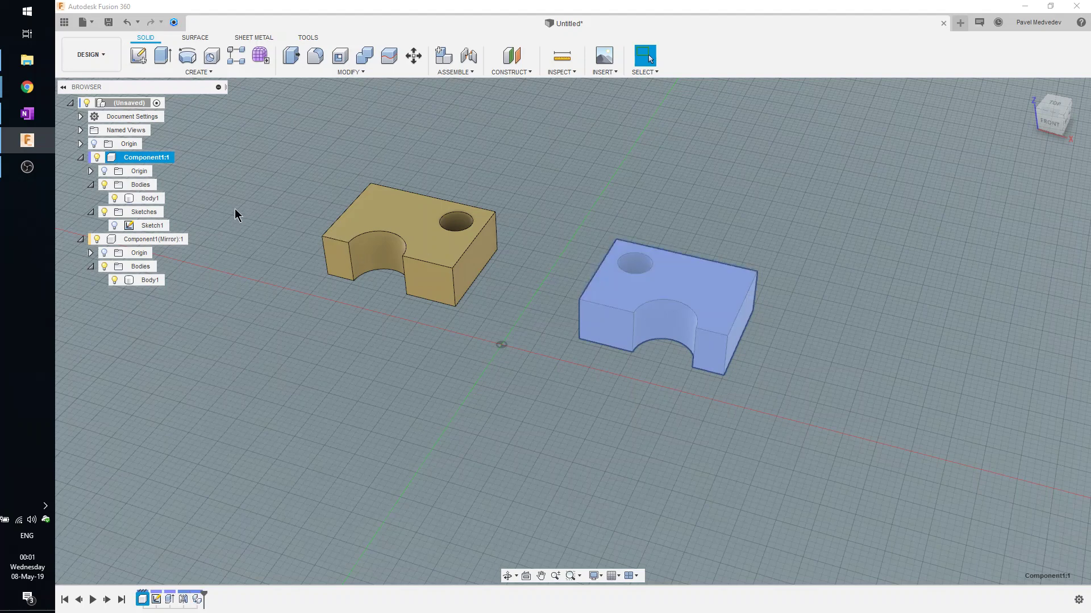
# - Paste a copy of Component1:1 and move it forward along Y
pyautogui.hotkey('ctrl', 'v')
pyautogui.moveTo(668, 301); pyautogui.dragTo(602, 421)
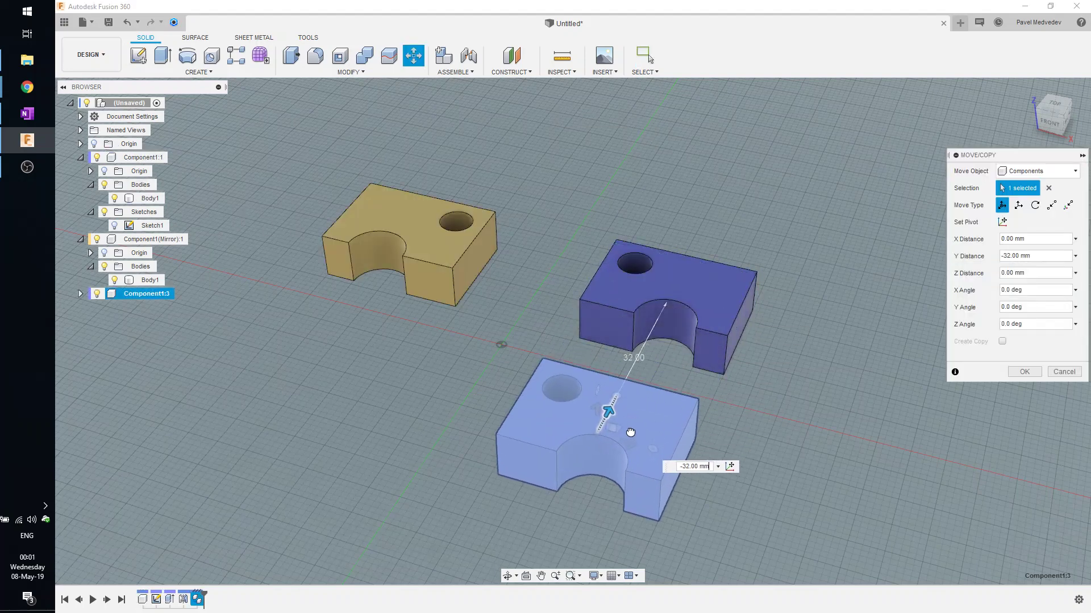
pyautogui.click(1024, 372)
pyautogui.moveTo(564, 422); pyautogui.dragTo(572, 360, button='middle')
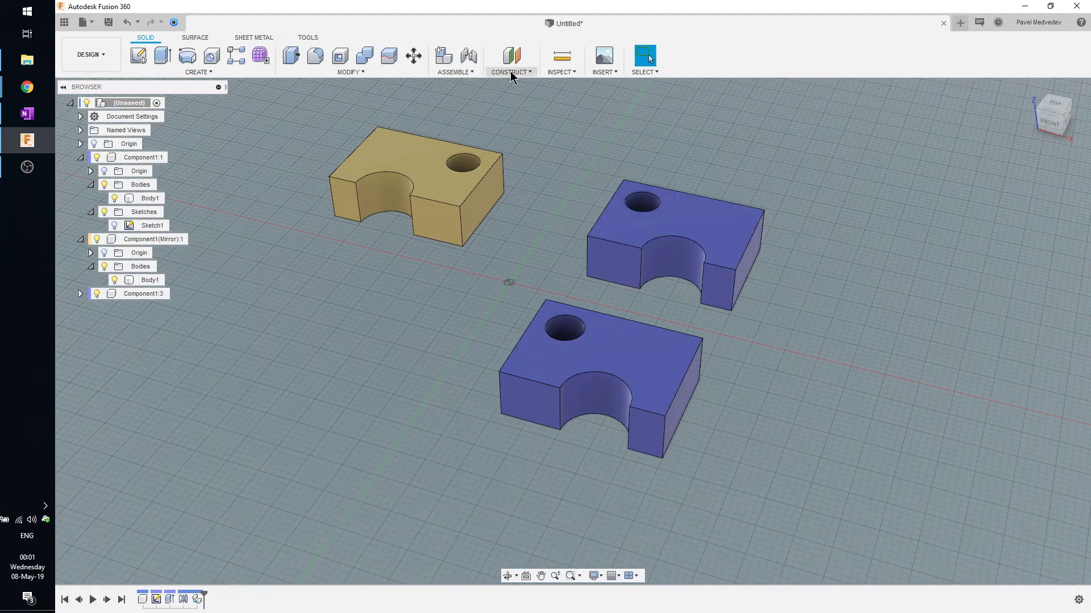
# - Toggle Component Color Cycling off and back on
pyautogui.click(562, 72)
pyautogui.click(580, 196)
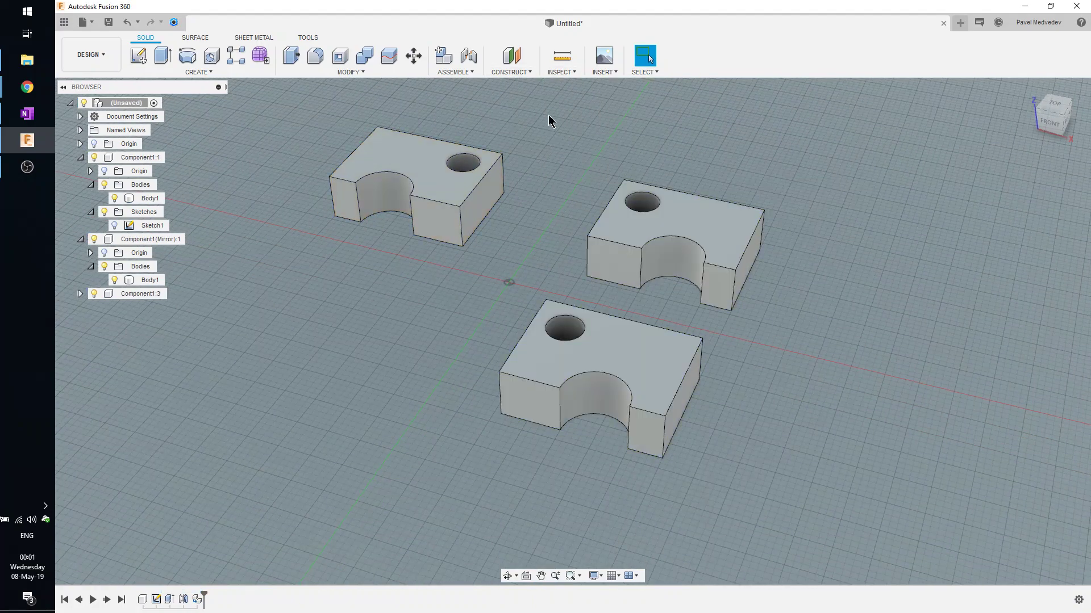
pyautogui.click(562, 71)
pyautogui.click(586, 196)
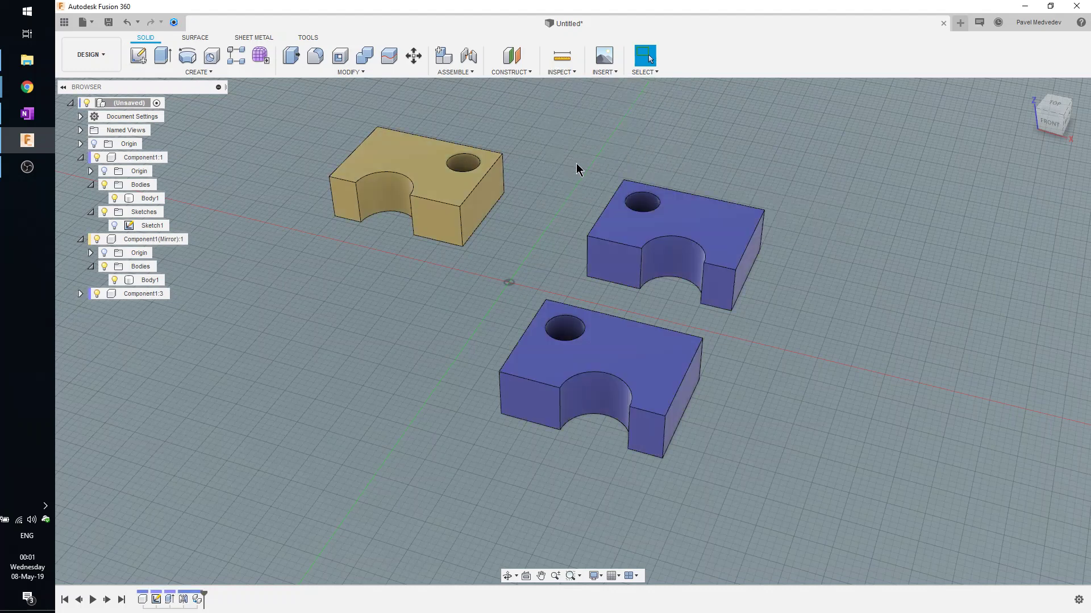
pyautogui.moveTo(576, 168); pyautogui.dragTo(617, 173, button='middle')
# - Copy and paste Component1(Mirror):1, placing the copy in front of its source
pyautogui.click(469, 164)
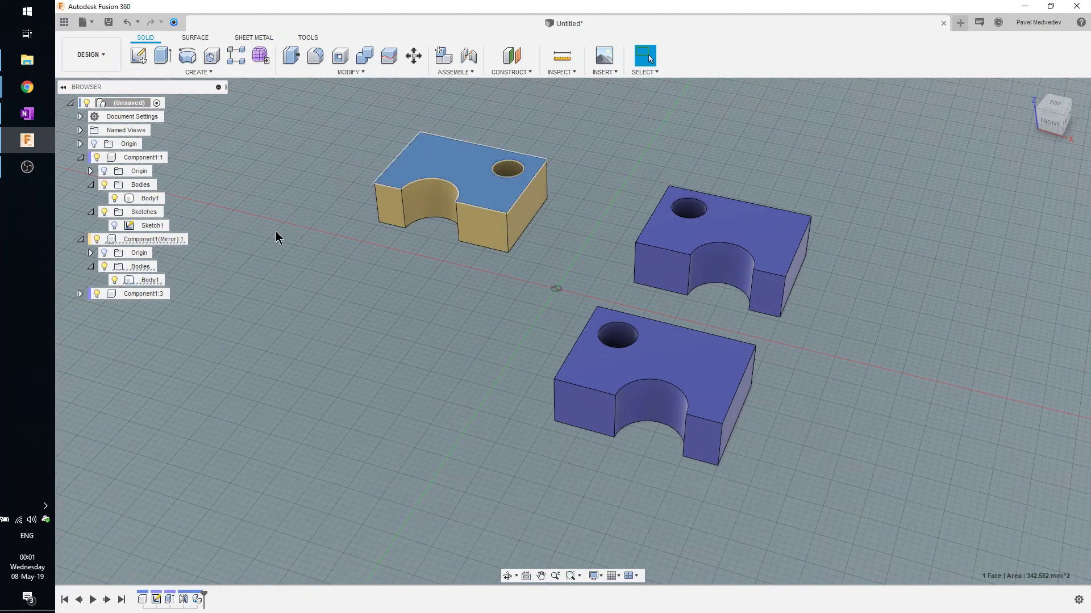
pyautogui.doubleClick(131, 241)
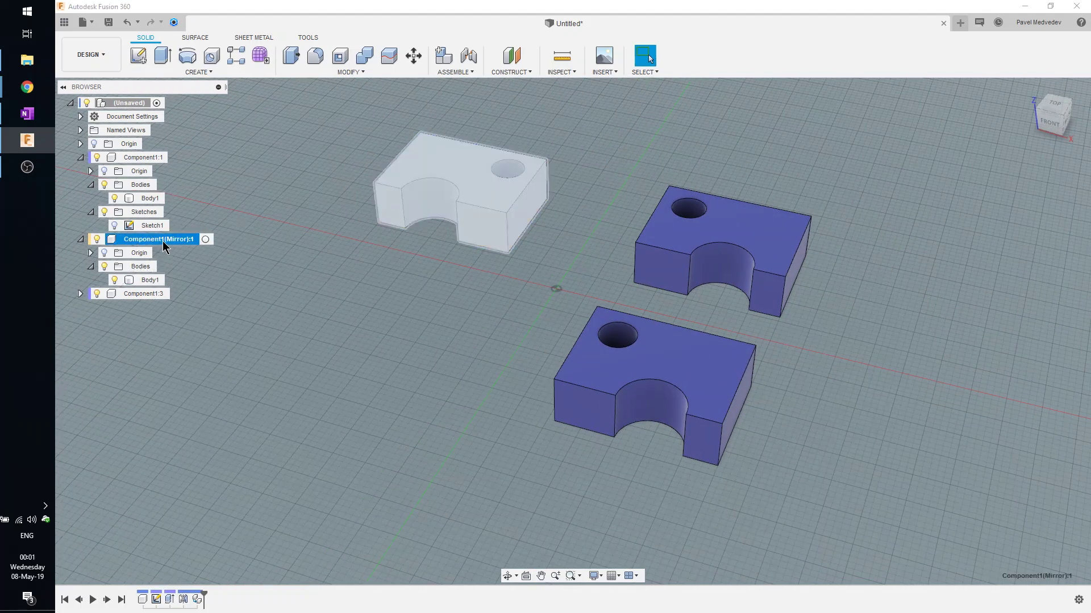
pyautogui.hotkey('ctrl', 'c')
pyautogui.hotkey('ctrl', 'v')
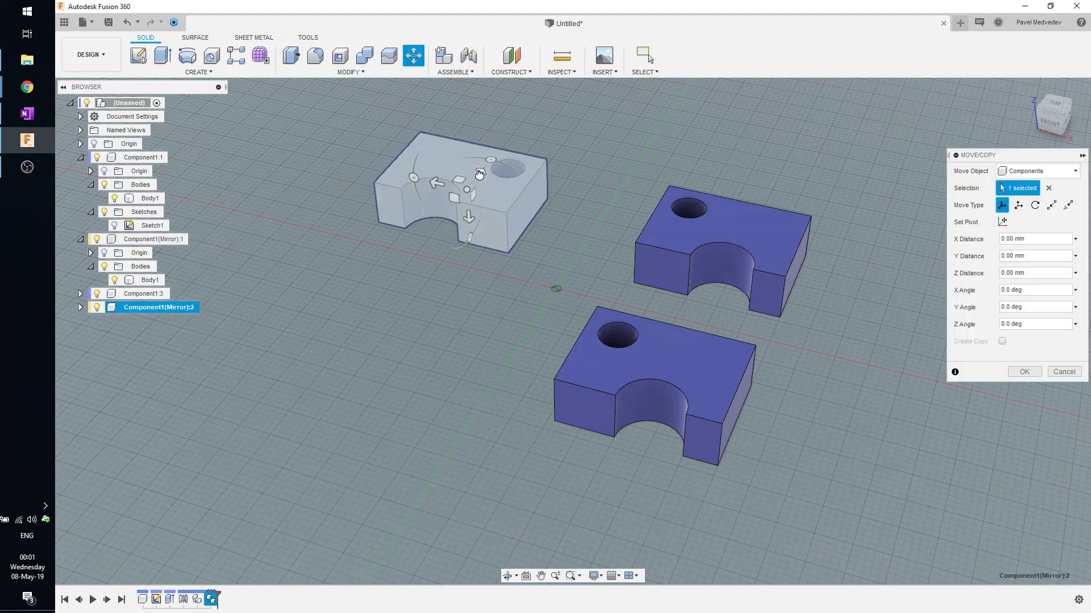
pyautogui.moveTo(479, 174); pyautogui.dragTo(376, 300)
pyautogui.click(1024, 371)
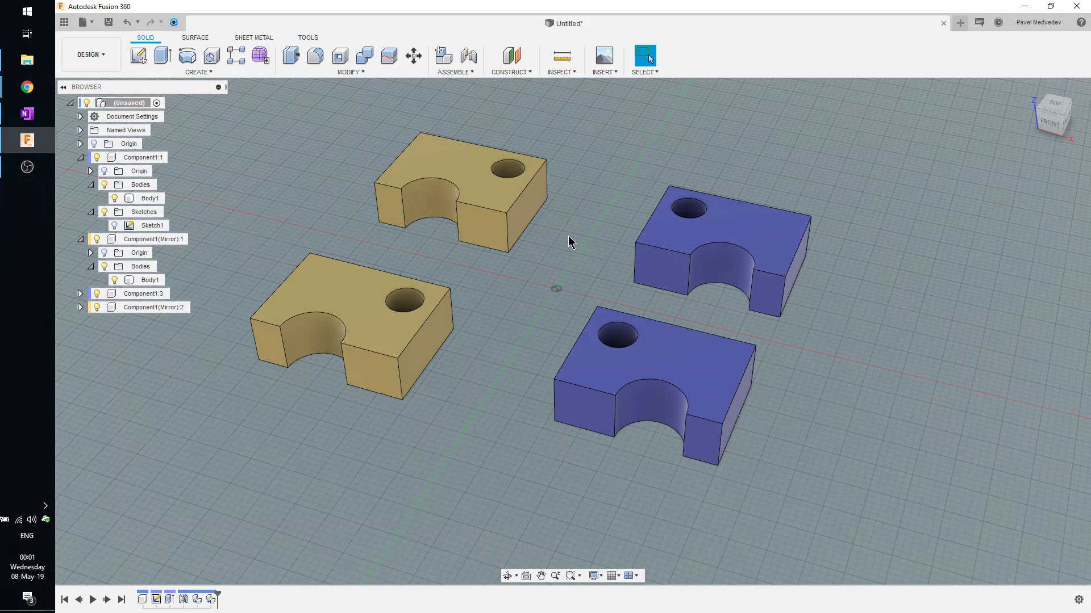
# - Orbit around the four blocks and roll the timeline marker back before the copies
pyautogui.keyDown('shift'); pyautogui.moveTo(571, 234); pyautogui.dragTo(576, 247, button='middle'); pyautogui.keyUp('shift')
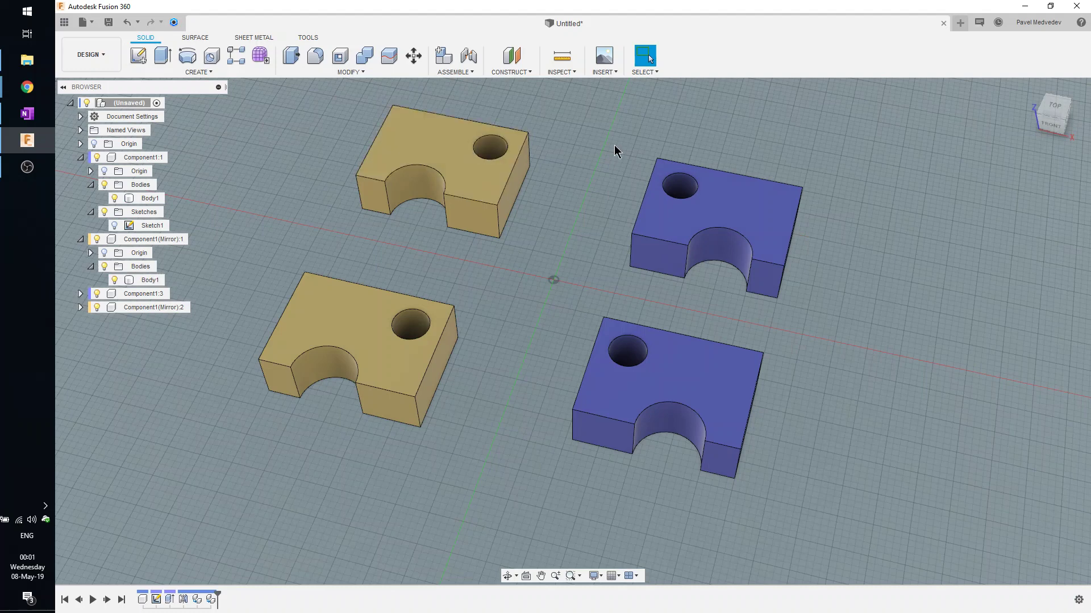
pyautogui.keyDown('shift'); pyautogui.moveTo(594, 173); pyautogui.dragTo(576, 158, button='middle'); pyautogui.keyUp('shift')
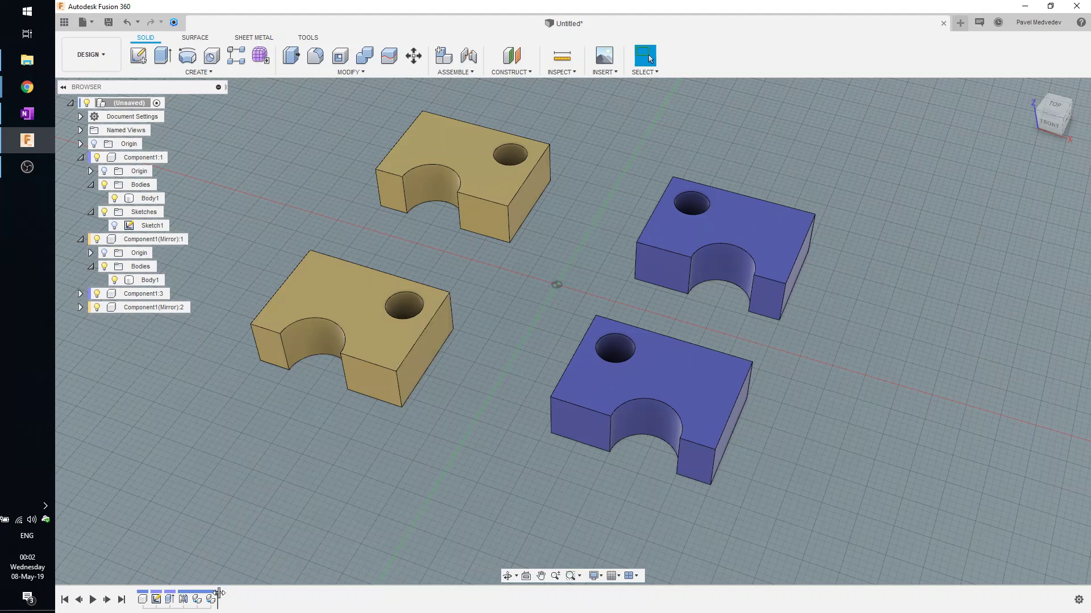
pyautogui.moveTo(218, 594); pyautogui.dragTo(202, 607)
# - Delete all CopyPaste features after the history marker from the timeline
pyautogui.rightClick(202, 606)
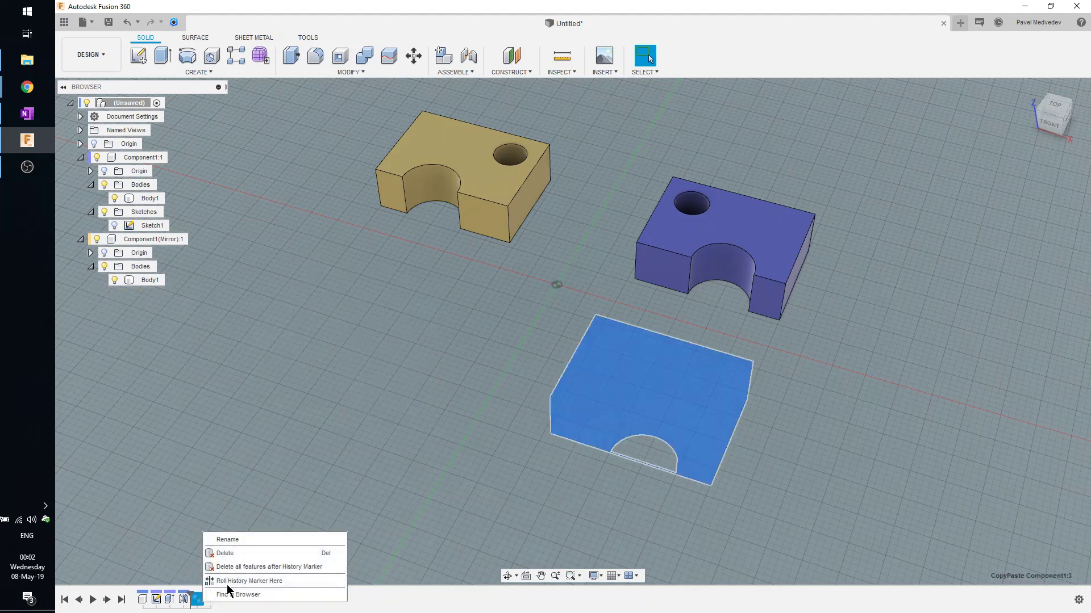
pyautogui.click(224, 604)
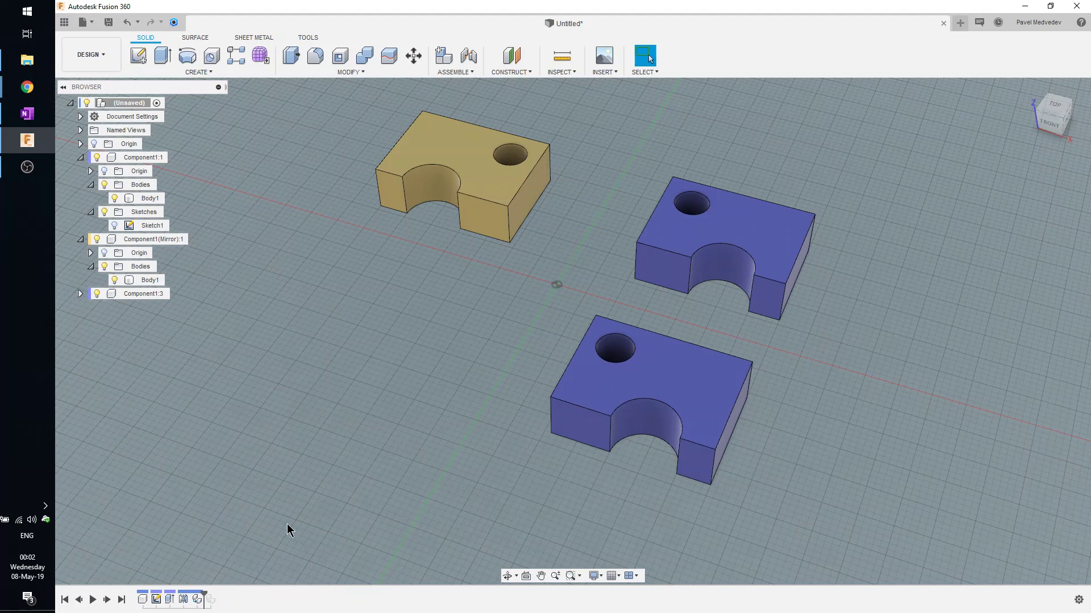
pyautogui.moveTo(205, 601); pyautogui.dragTo(194, 602)
pyautogui.rightClick(196, 601)
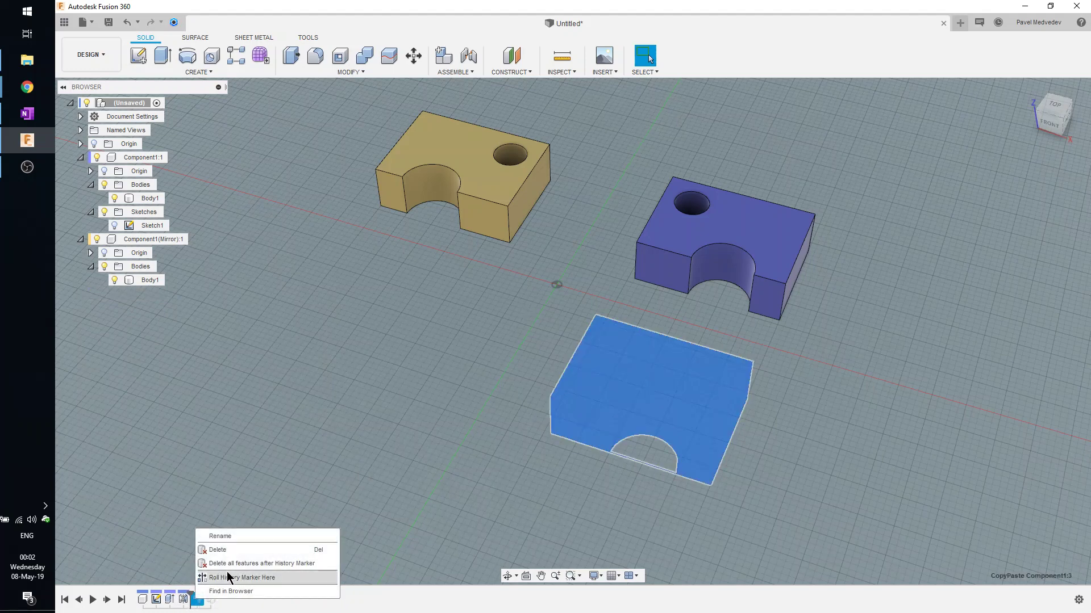
pyautogui.click(235, 570)
pyautogui.moveTo(600, 221); pyautogui.dragTo(595, 241, button='middle')
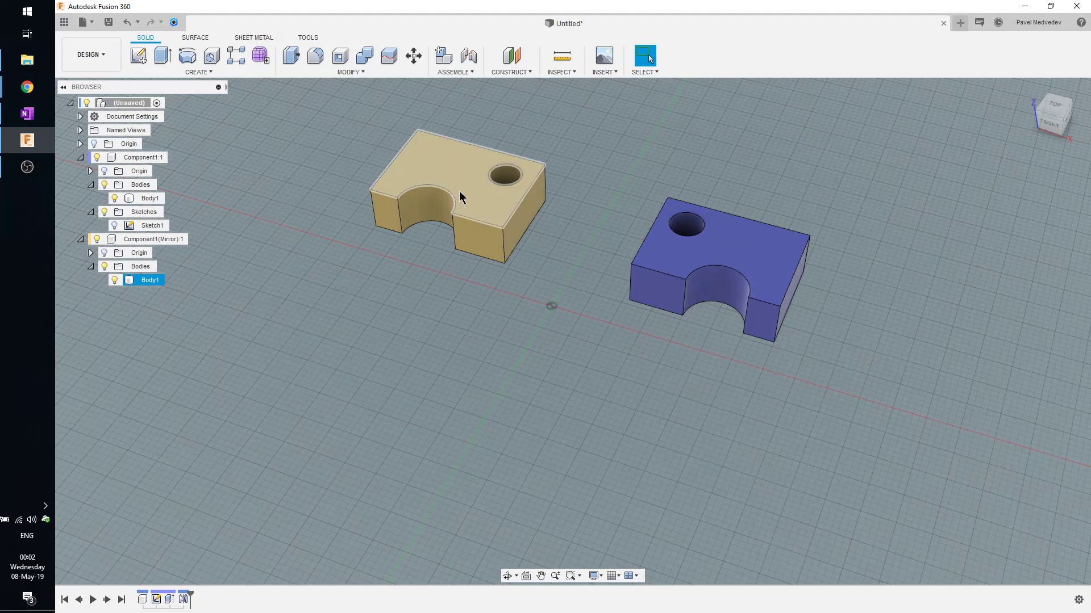
pyautogui.click(383, 495)
pyautogui.press('Escape')
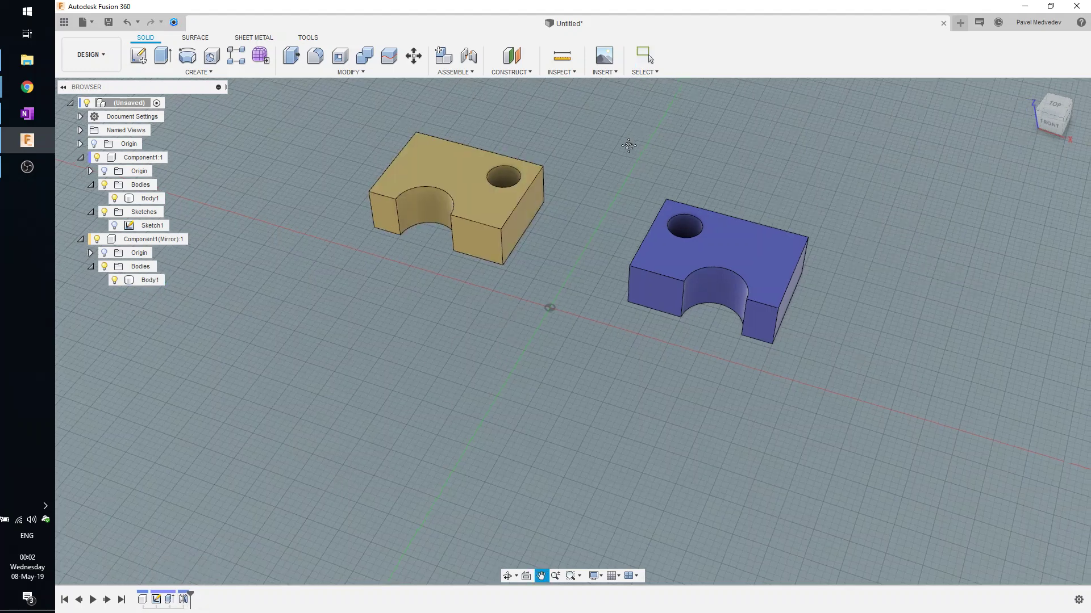
pyautogui.moveTo(645, 136); pyautogui.dragTo(629, 149, button='middle')
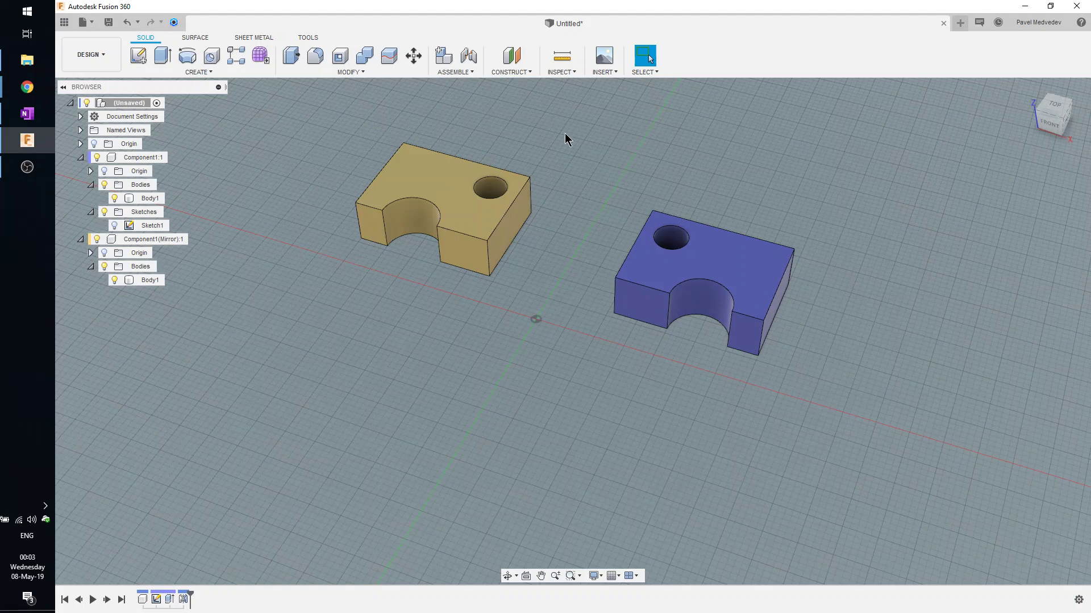
# - Add a 6 mm diameter, 10 mm deep hole on the blue block's top face
pyautogui.click(213, 56)
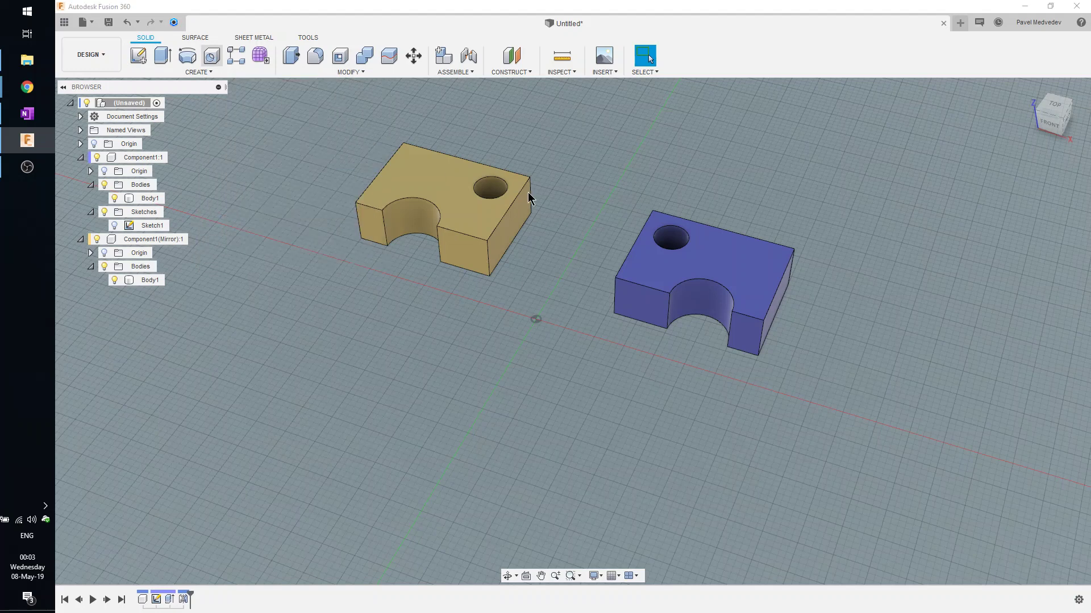
pyautogui.click(751, 260)
pyautogui.scroll(3, 753, 260)
pyautogui.moveTo(705, 284); pyautogui.dragTo(766, 256)
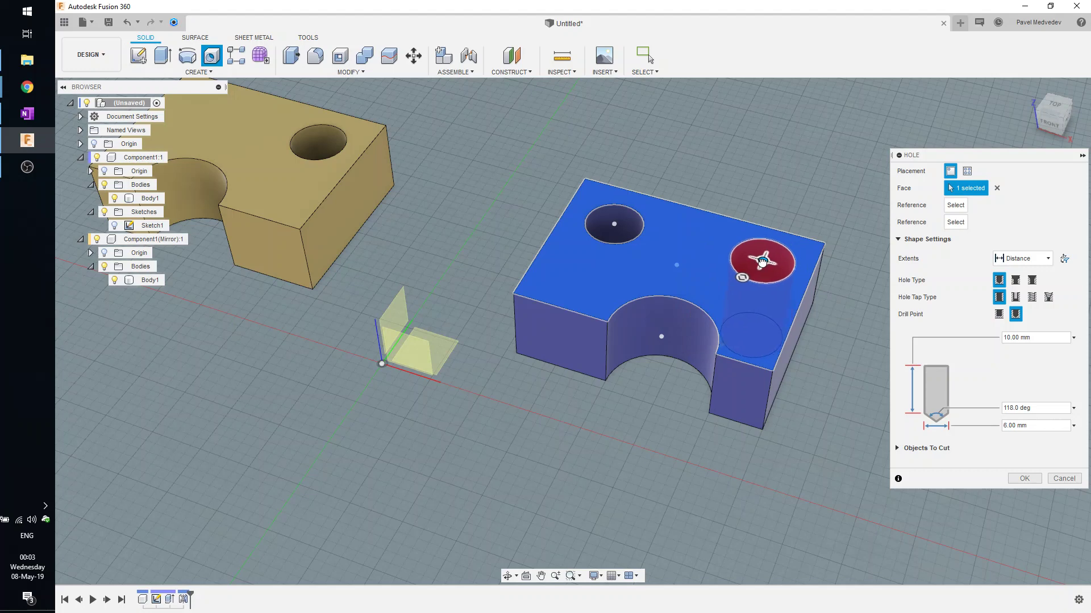
pyautogui.click(1025, 477)
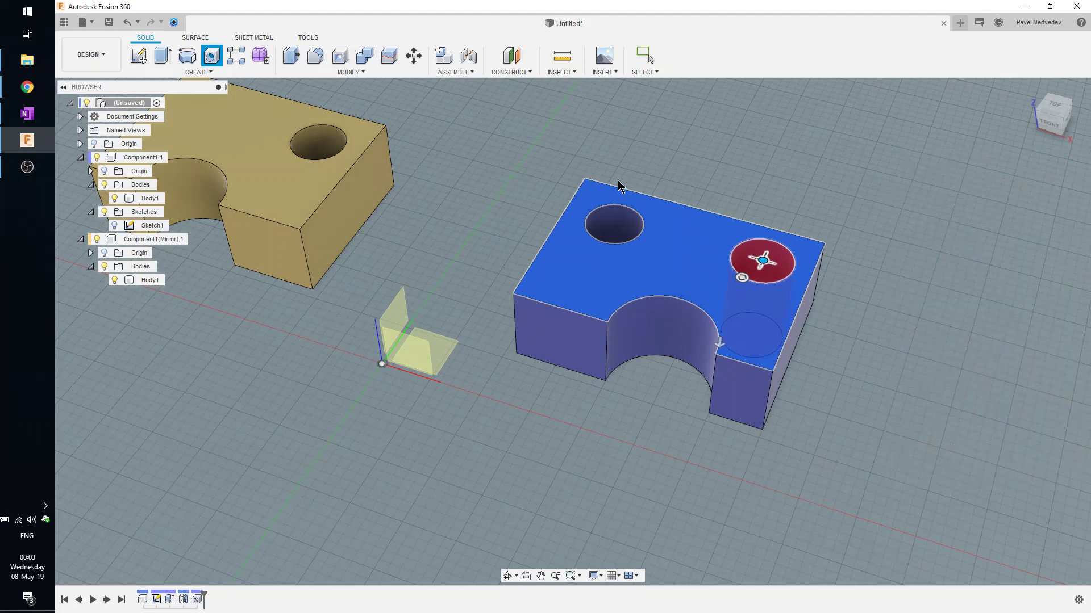
# - Pan to both blocks and roll the timeline back just before the Hole feature
pyautogui.moveTo(584, 143); pyautogui.dragTo(617, 185, button='middle')
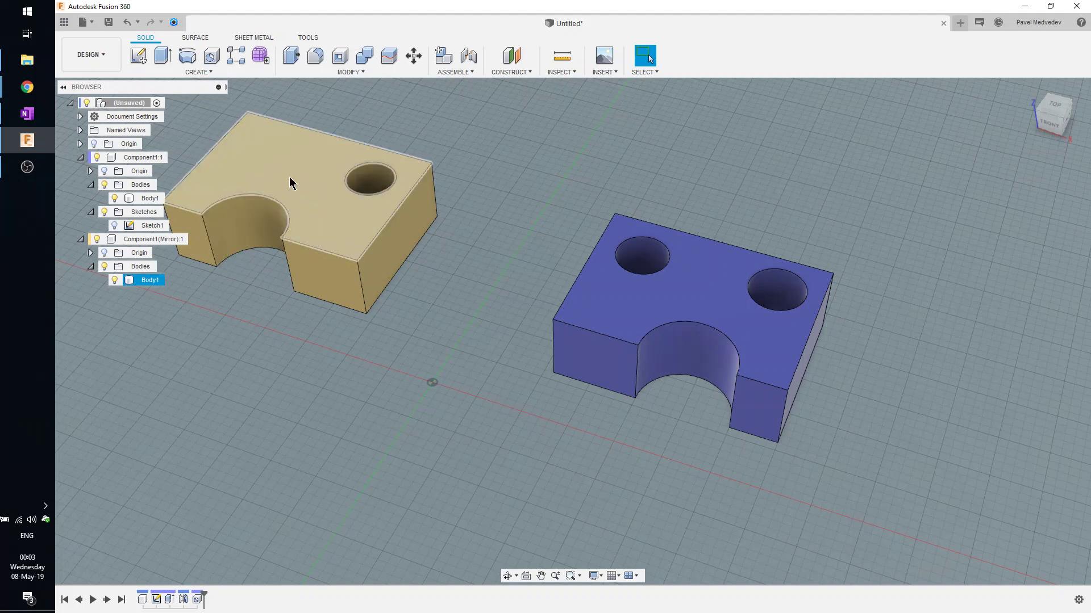
pyautogui.moveTo(203, 596); pyautogui.dragTo(189, 591)
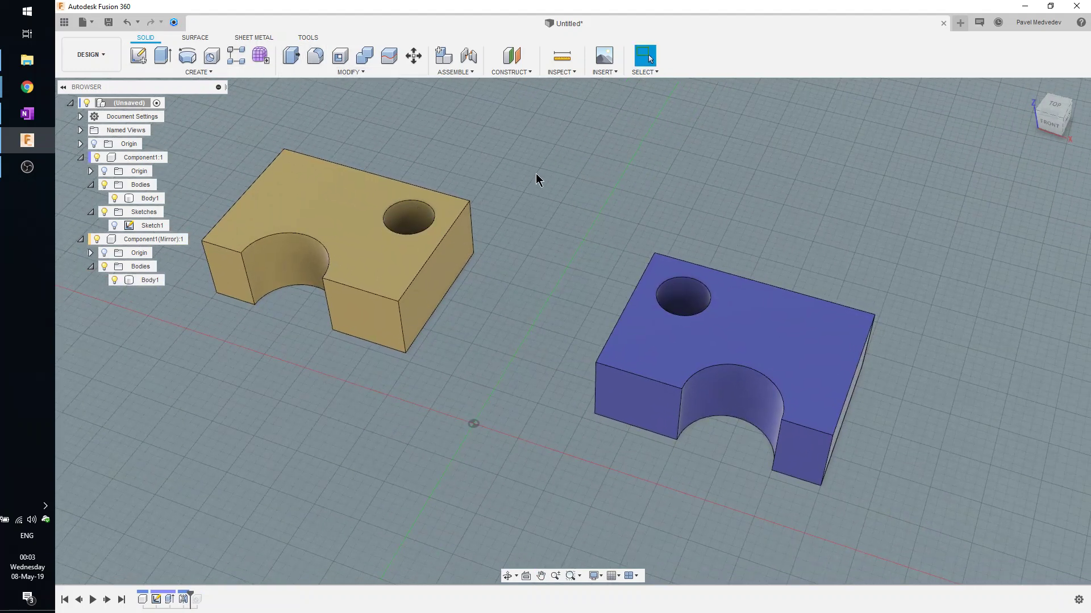
pyautogui.click(202, 73)
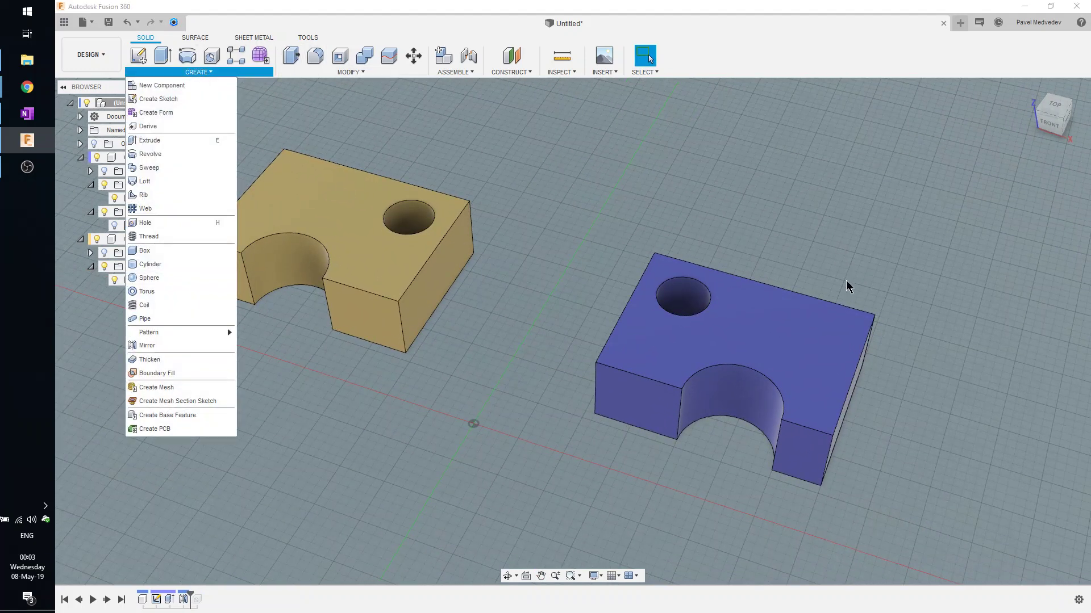
# - Fillet the cutout's top arc edge with a 2.5 mm radius
pyautogui.click(799, 217)
pyautogui.press('f')
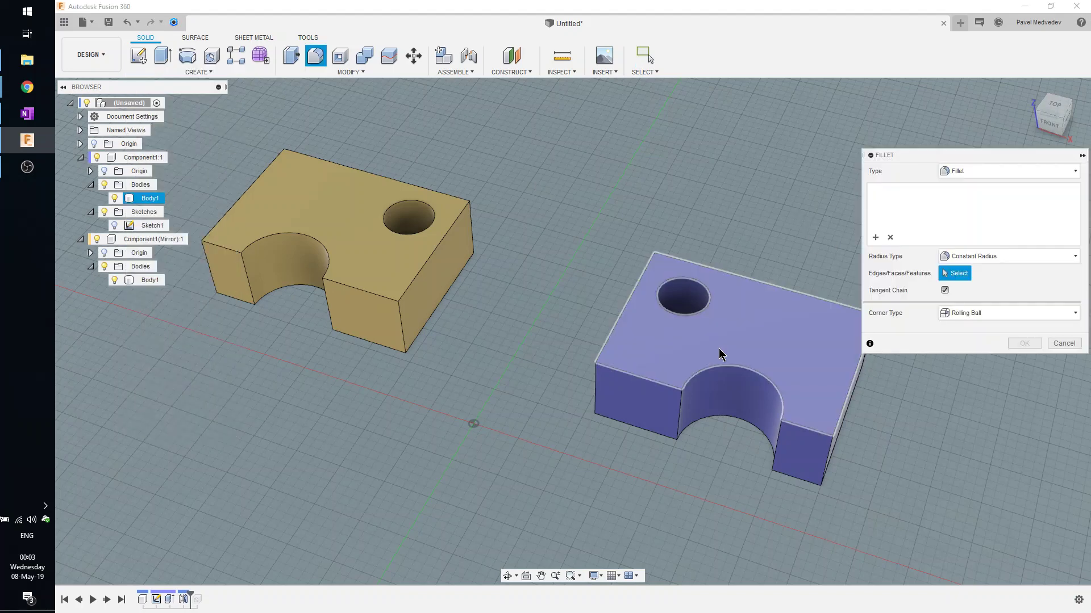
pyautogui.click(728, 364)
pyautogui.write('2.5')
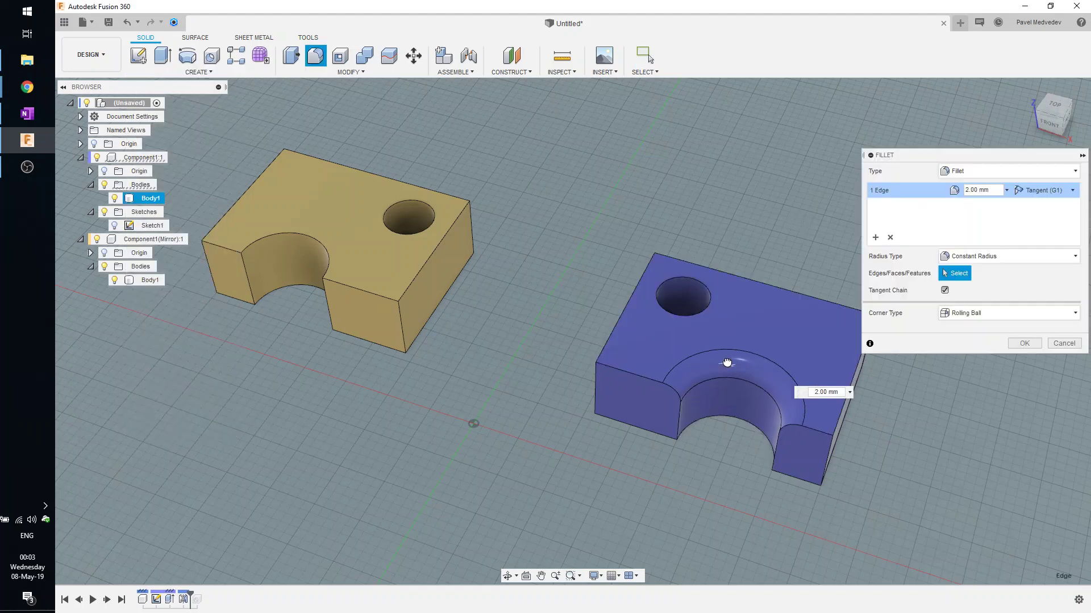
pyautogui.press('Return')
pyautogui.click(1010, 342)
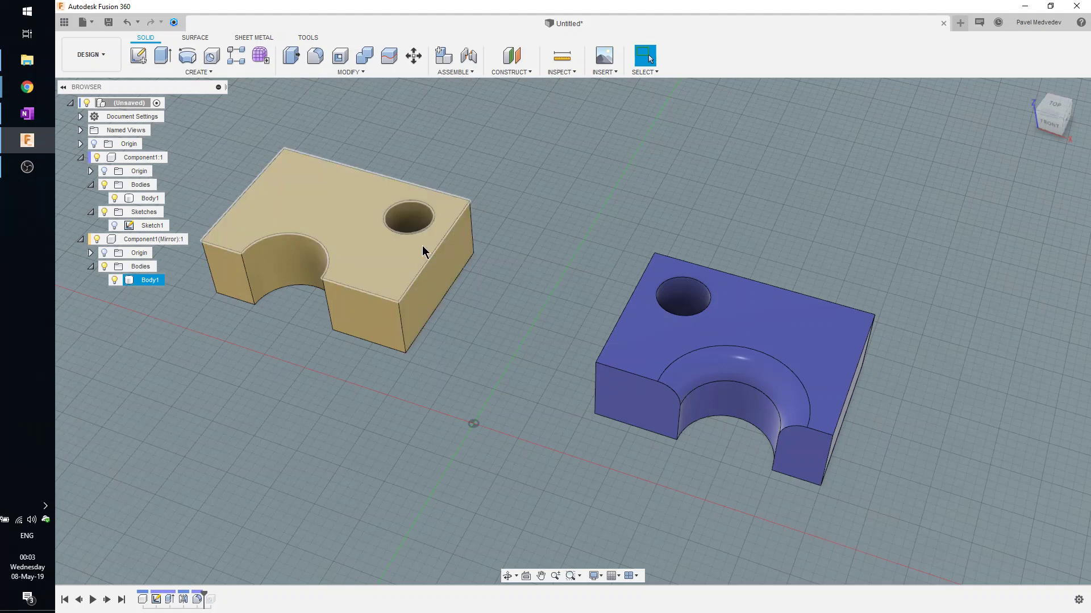
pyautogui.click(495, 212)
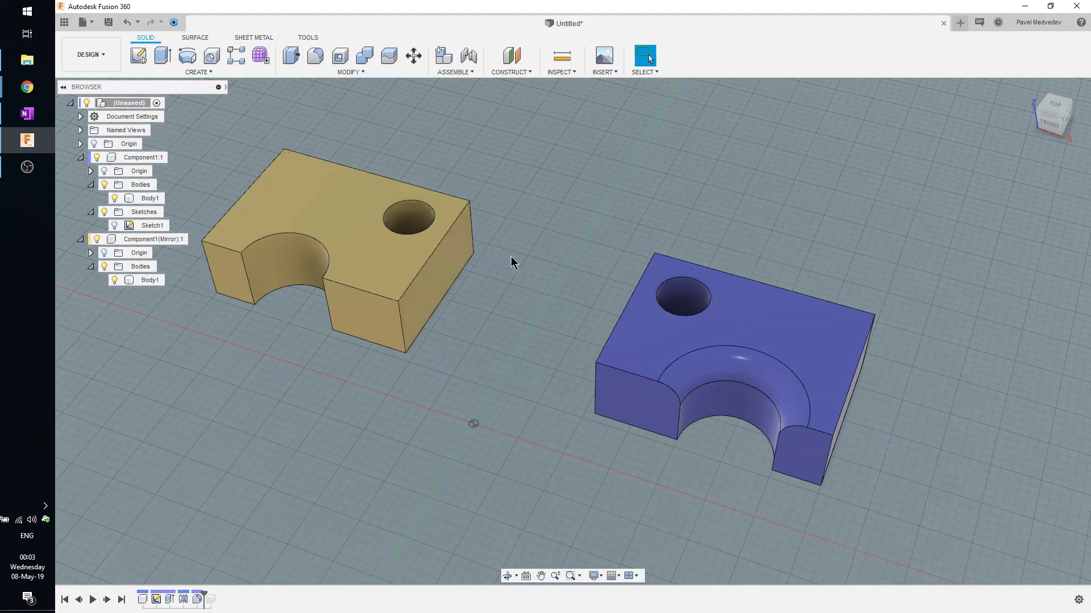
# - Roll the timeline marker back before the Fillet feature
pyautogui.rightClick(198, 600)
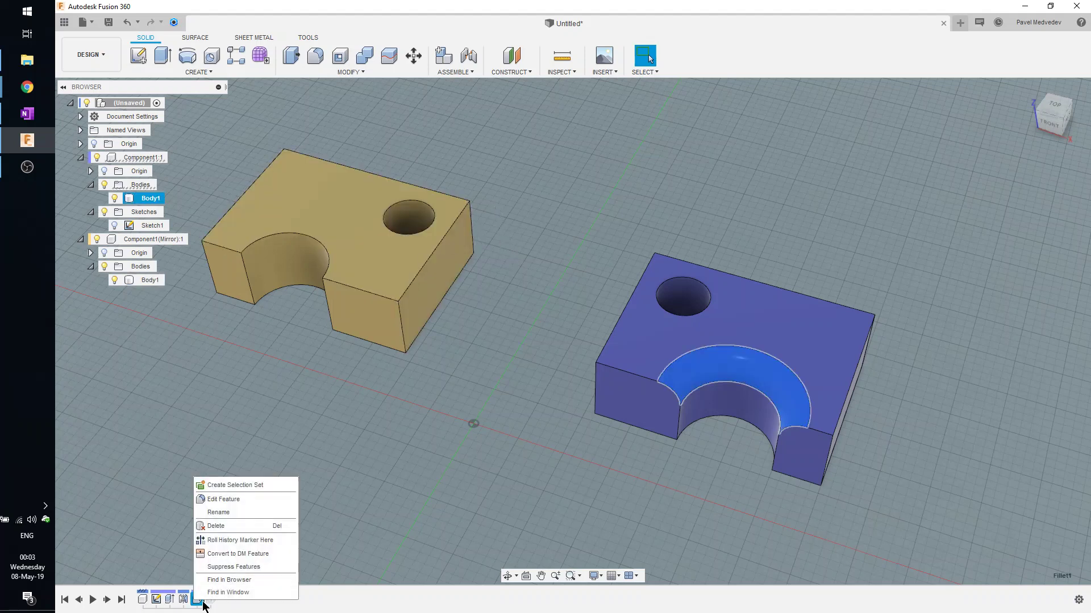
pyautogui.click(231, 530)
pyautogui.moveTo(204, 593); pyautogui.dragTo(190, 594)
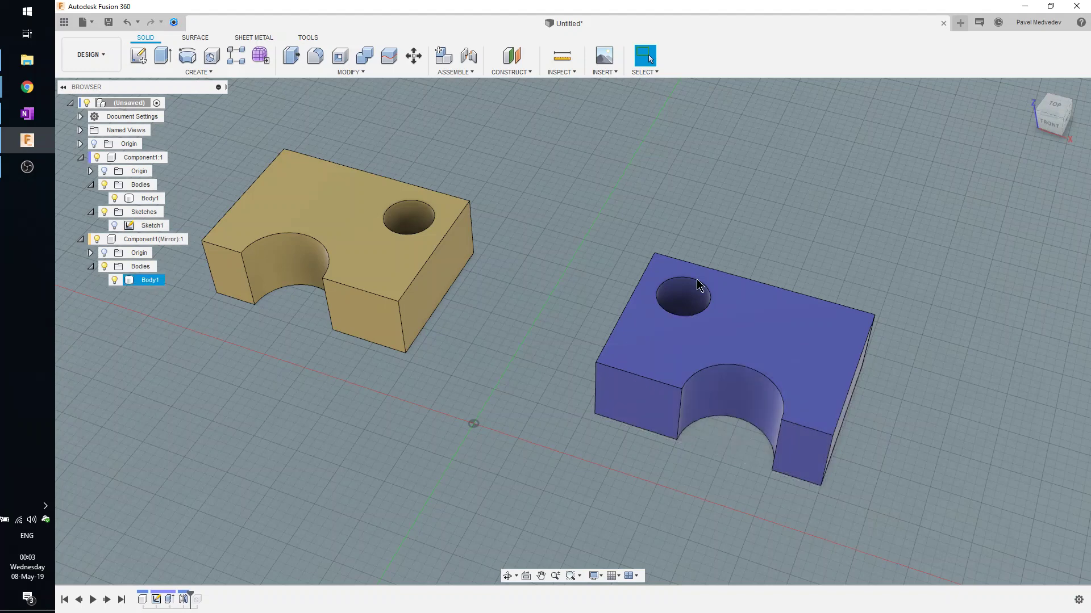
# - Edit Sketch1 to drag the hole circle to the rectangle's centre
pyautogui.rightClick(129, 224)
pyautogui.click(140, 258)
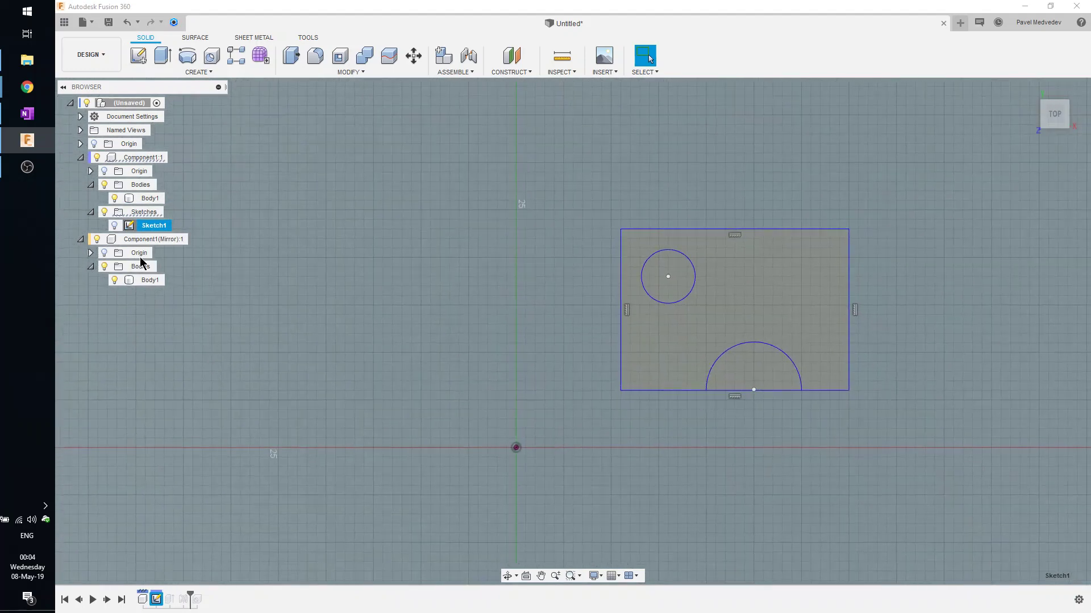
pyautogui.moveTo(668, 279); pyautogui.dragTo(744, 286)
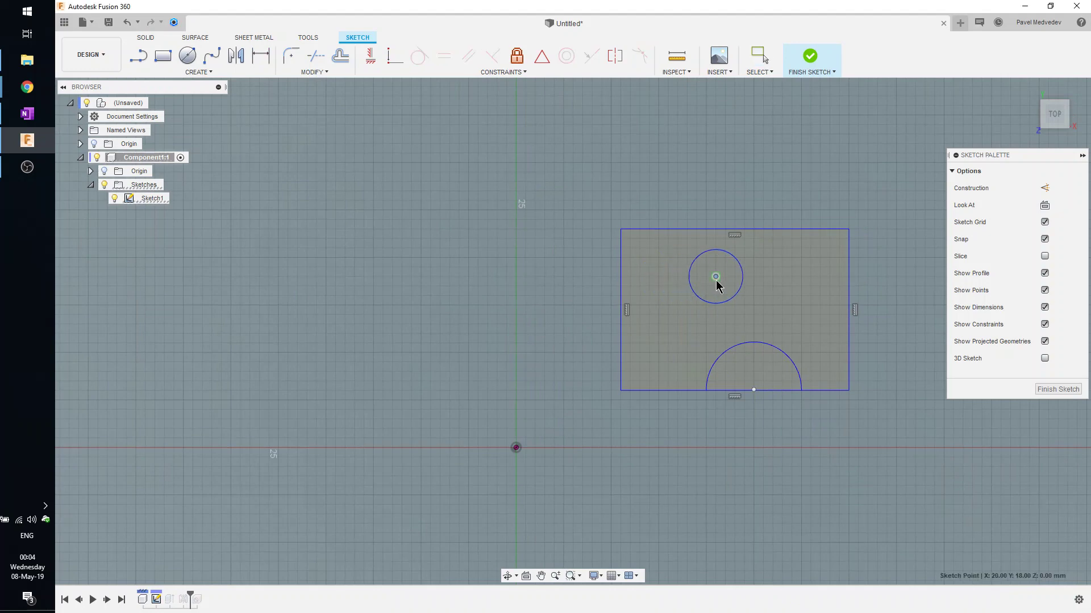
pyautogui.click(810, 57)
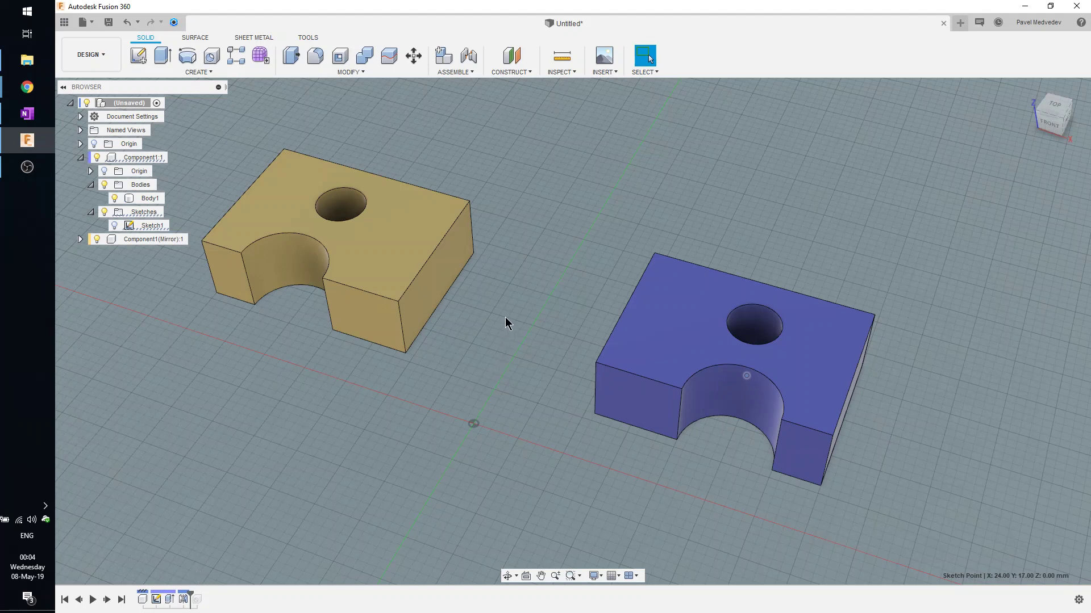
# - Edit the Extrude feature so both blocks' extrusion drops from 8 mm to 5 mm
pyautogui.rightClick(168, 601)
pyautogui.click(218, 486)
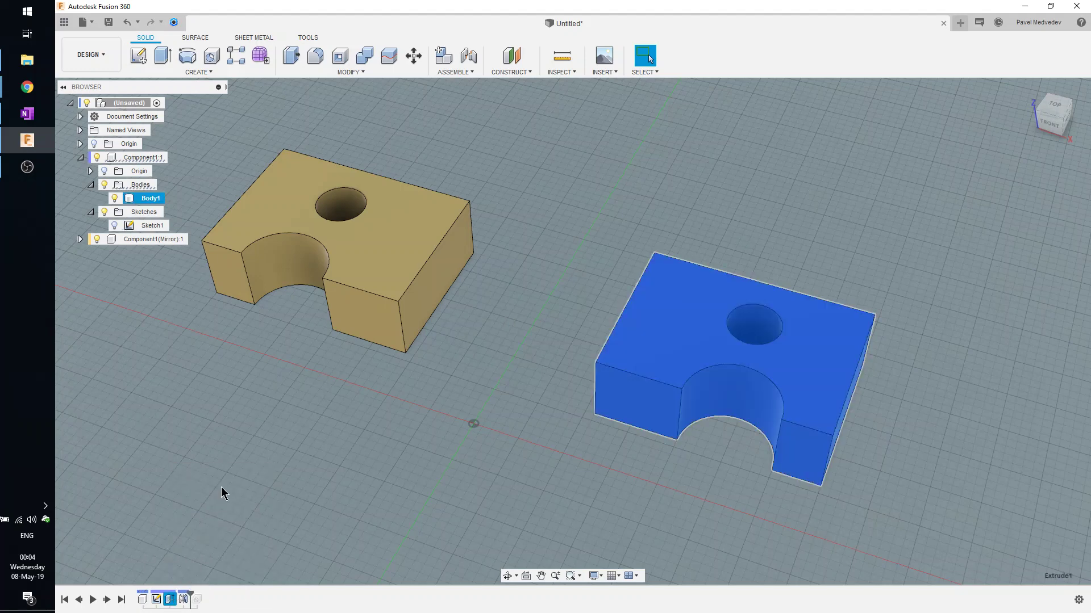
pyautogui.moveTo(737, 329); pyautogui.dragTo(734, 347)
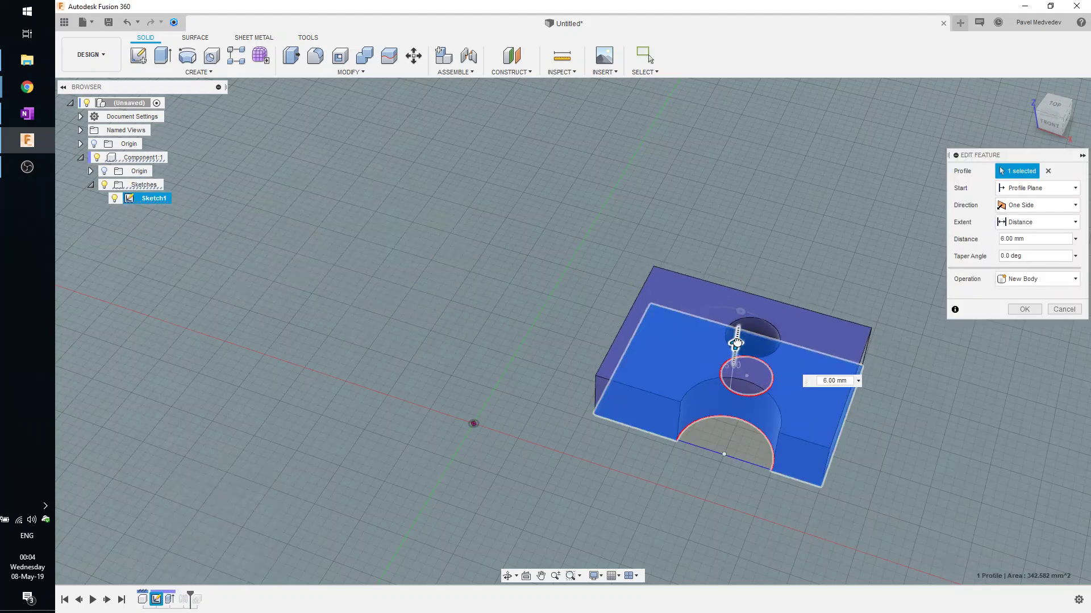
pyautogui.click(1012, 309)
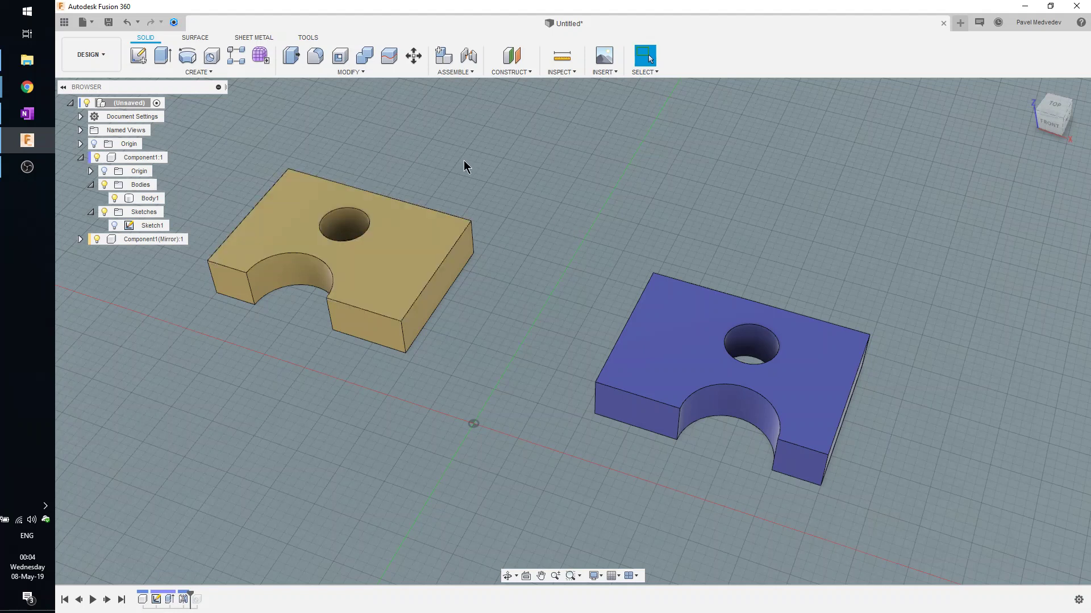
# - Press Pull the blue block's hole face by -2 mm with Modify Existing Feature
pyautogui.click(331, 71)
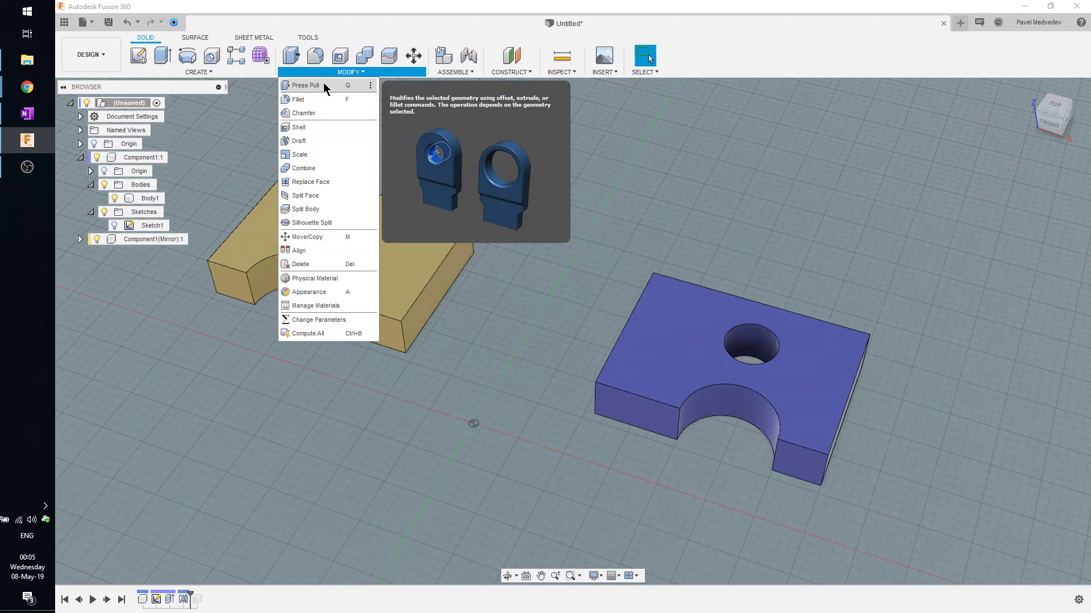
pyautogui.click(310, 86)
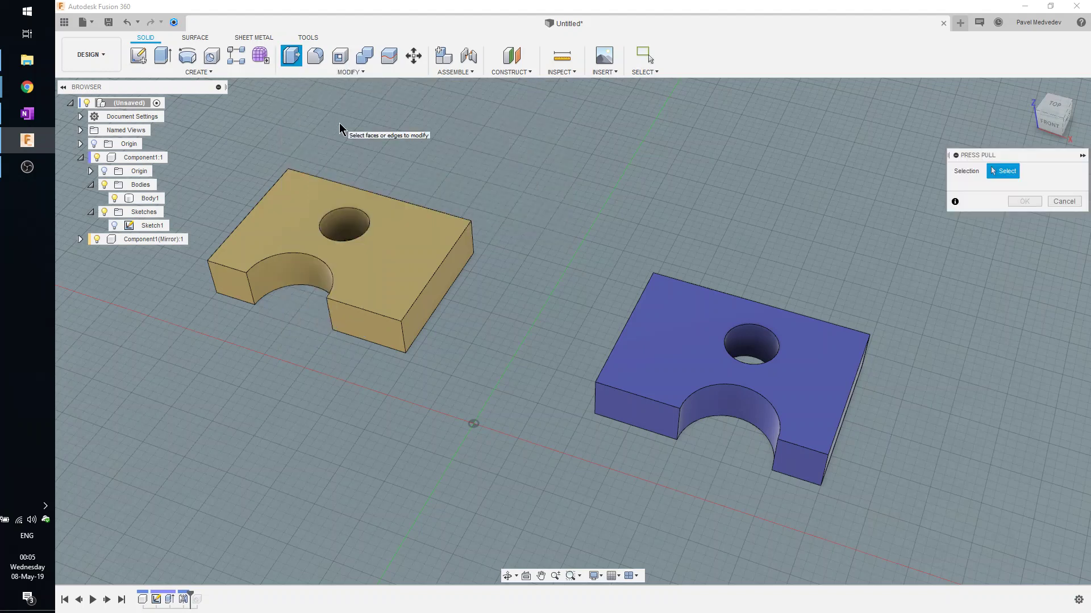
pyautogui.click(749, 338)
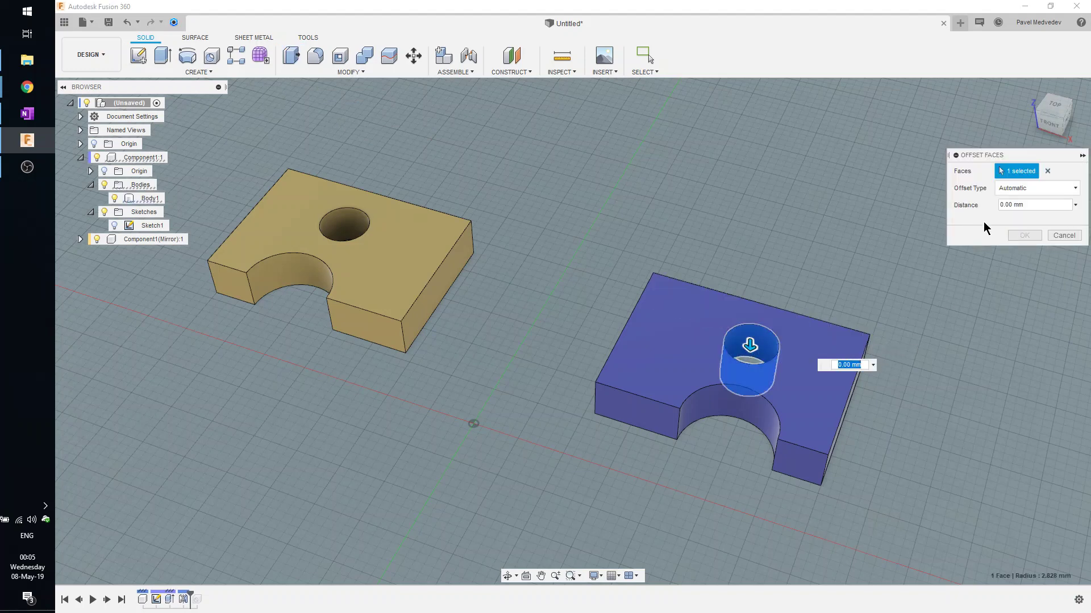
pyautogui.click(1014, 188)
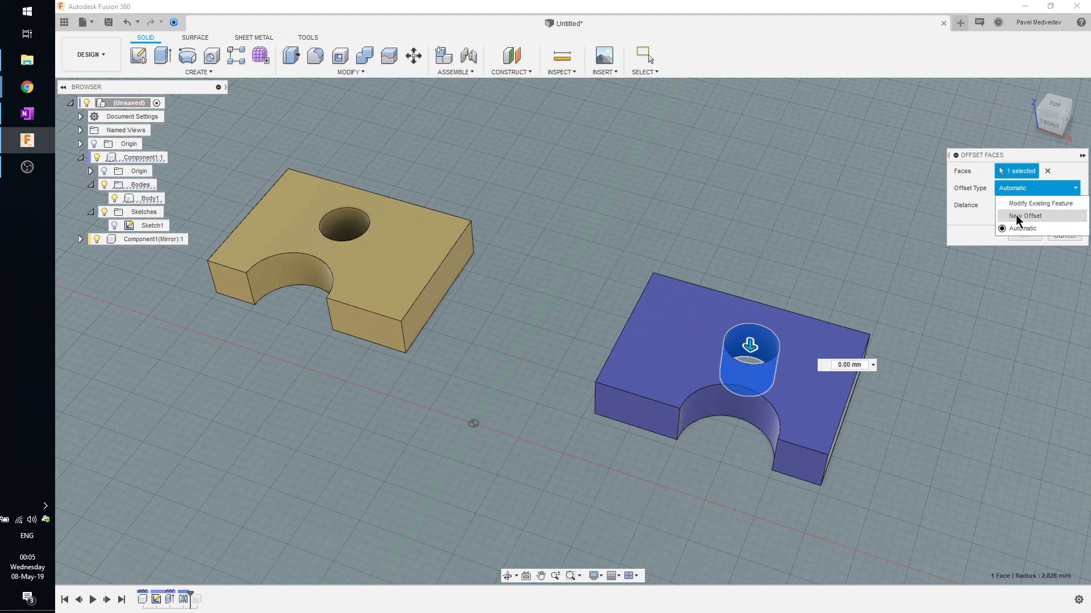
pyautogui.click(1014, 203)
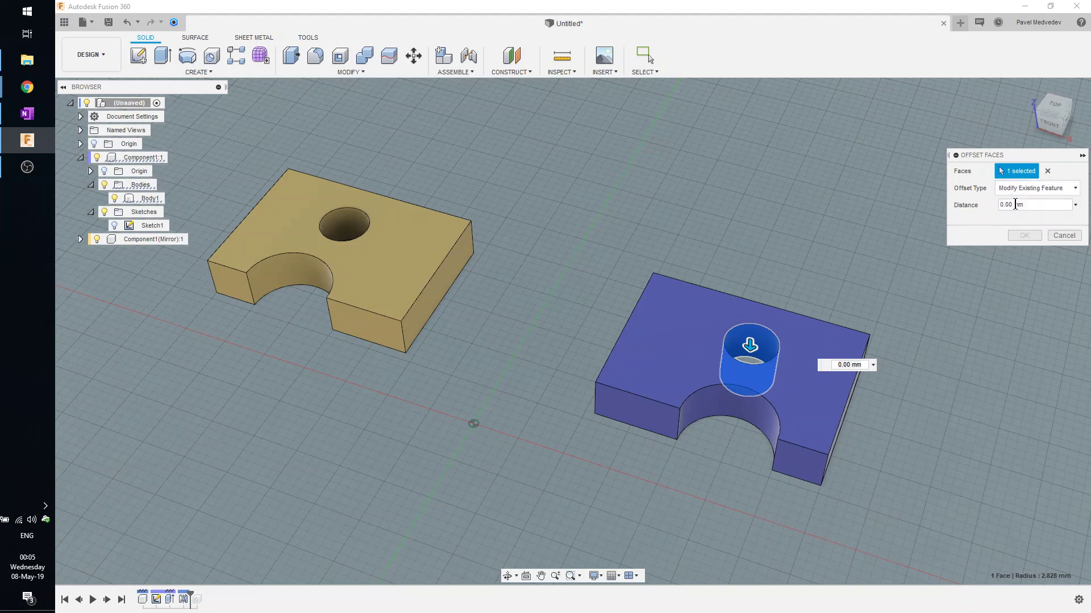
pyautogui.moveTo(748, 345); pyautogui.dragTo(749, 335)
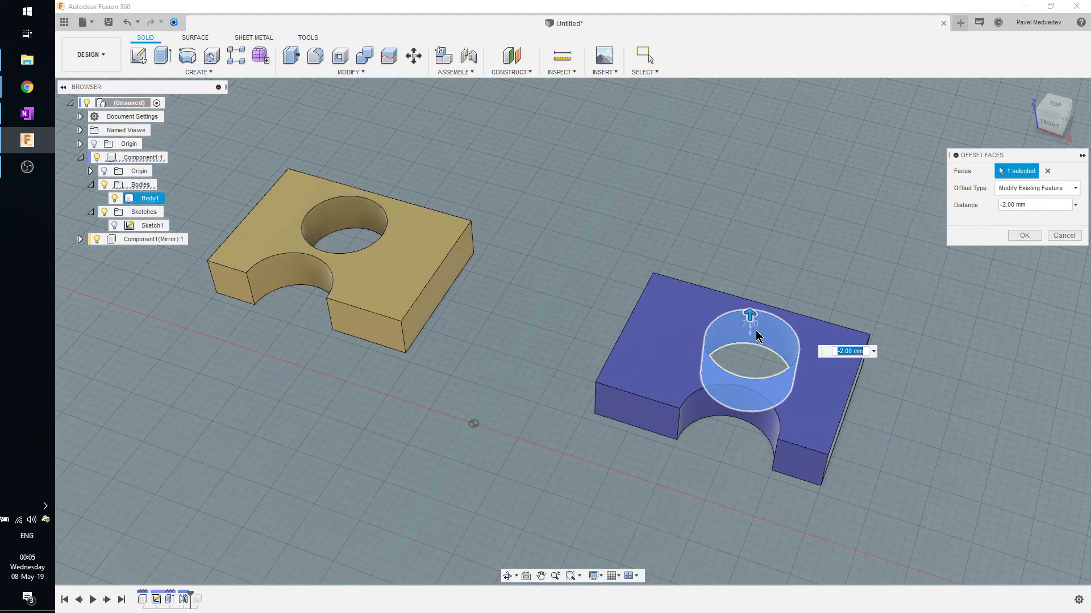
pyautogui.click(1024, 235)
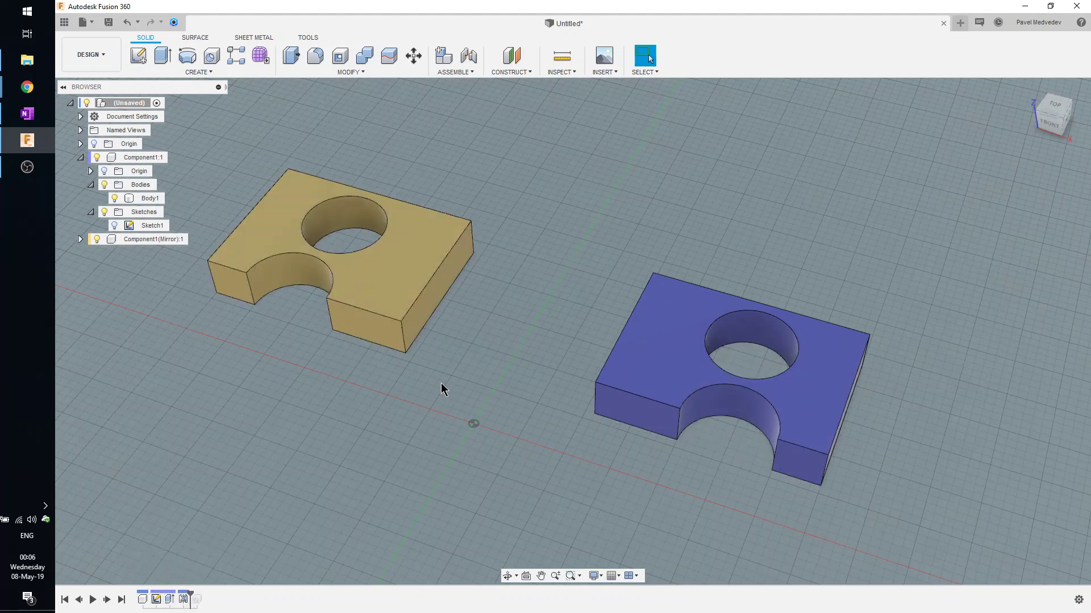
# - Undo the shared widening, then offset only the blue hole face -2 mm as New Offset
pyautogui.hotkey('ctrl', 'z')
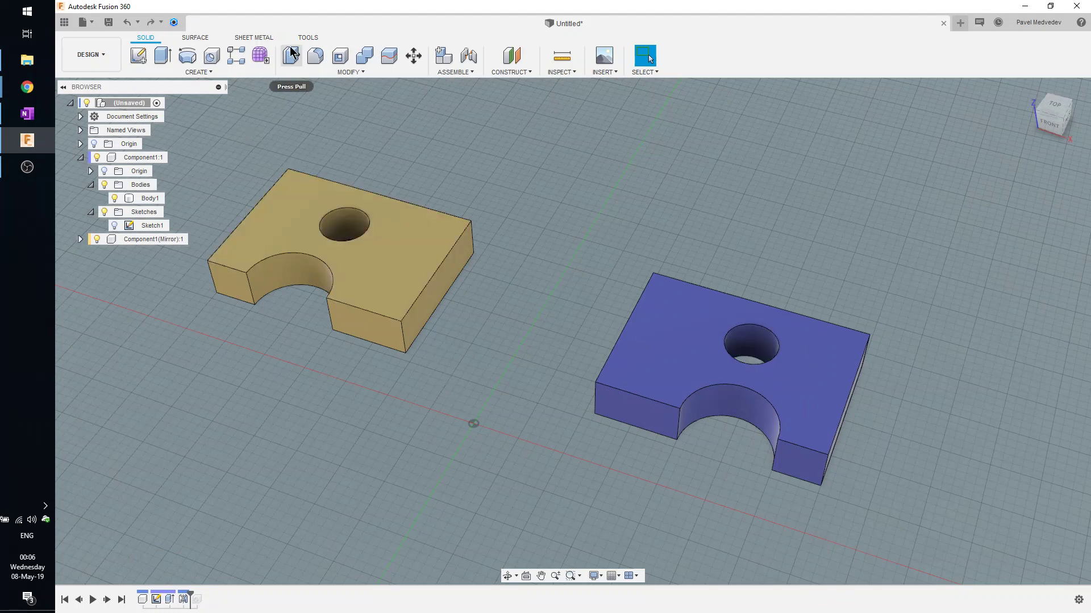
pyautogui.click(291, 54)
pyautogui.click(755, 348)
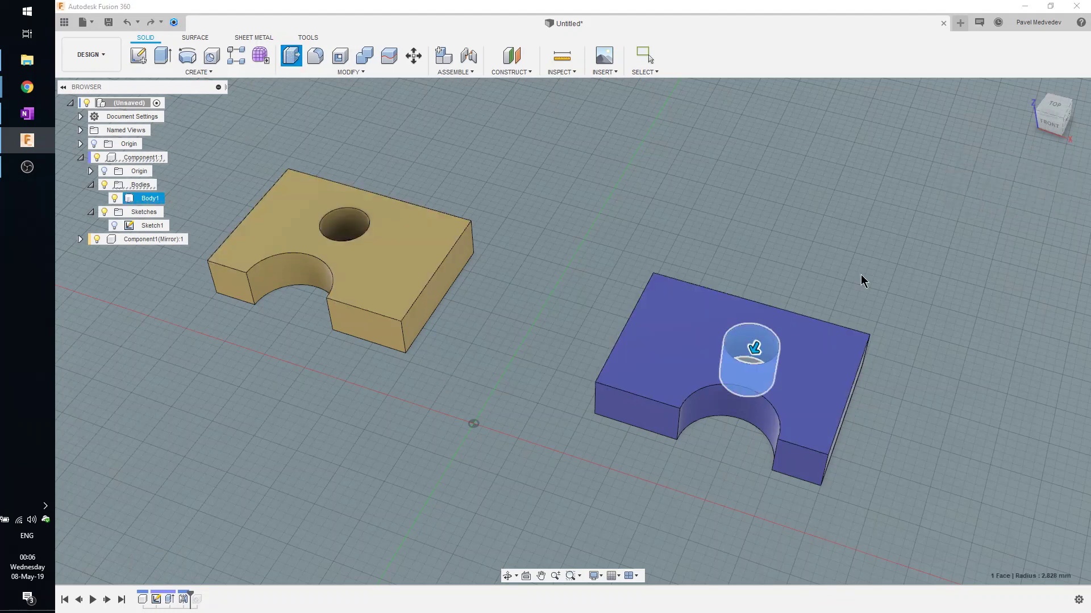
pyautogui.click(1038, 189)
pyautogui.click(1023, 216)
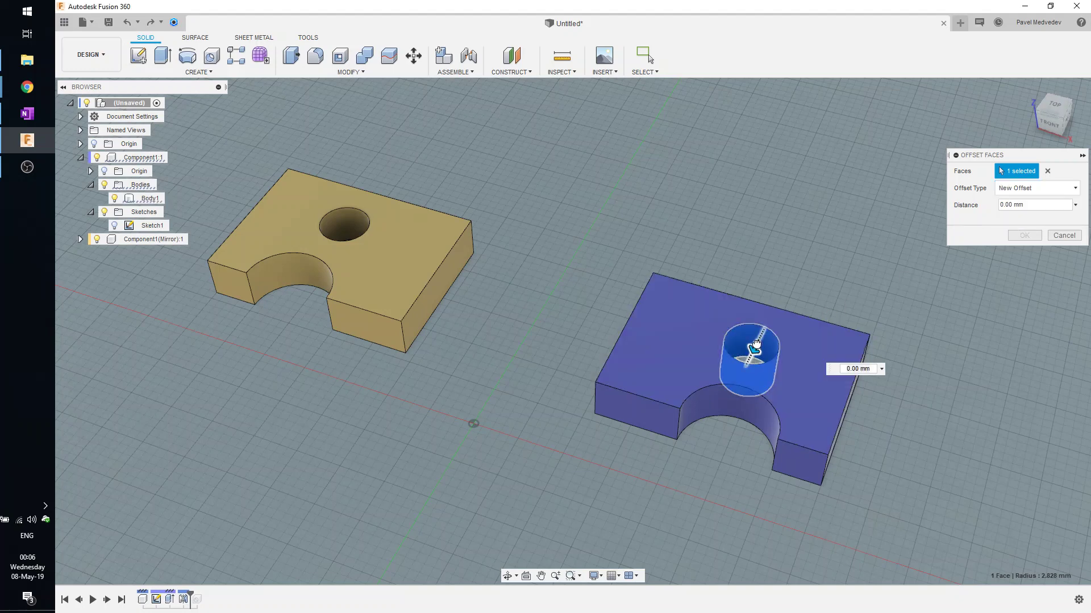
pyautogui.moveTo(753, 347); pyautogui.dragTo(765, 336)
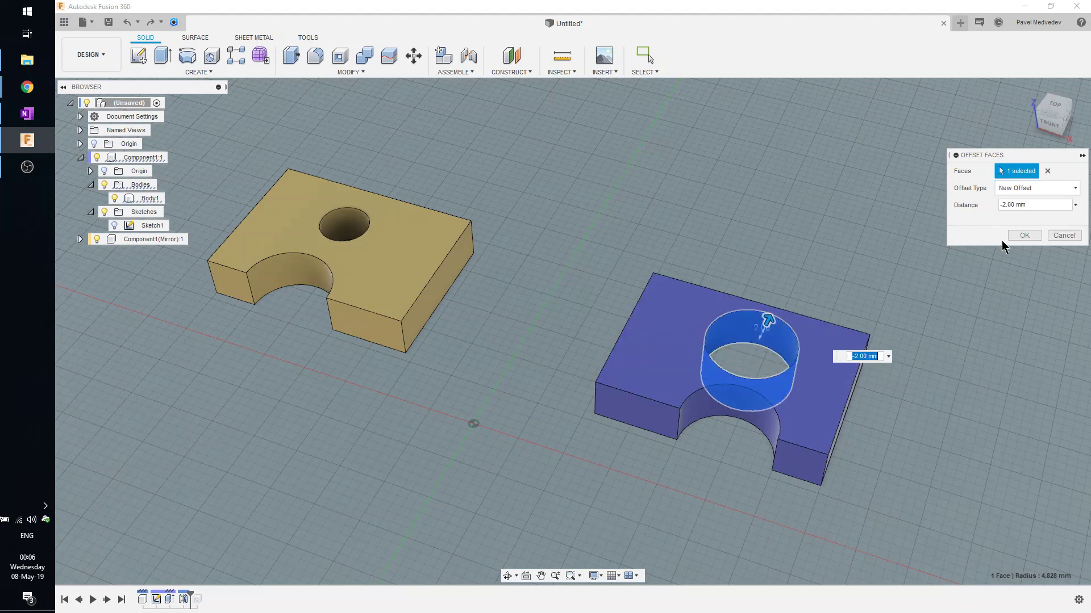
pyautogui.click(1024, 235)
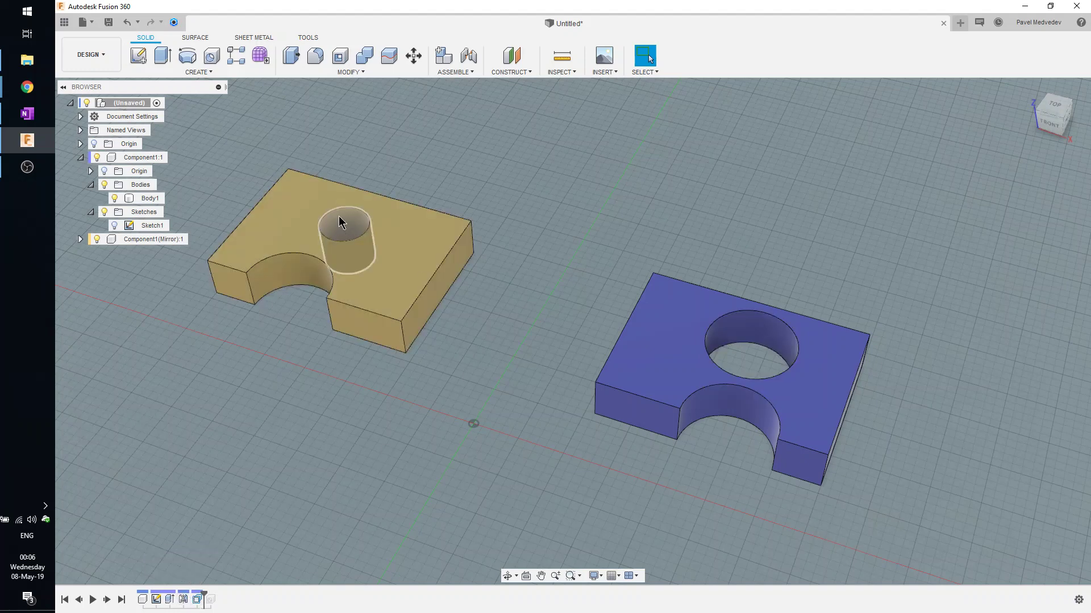
pyautogui.scroll(-2, 648, 185)
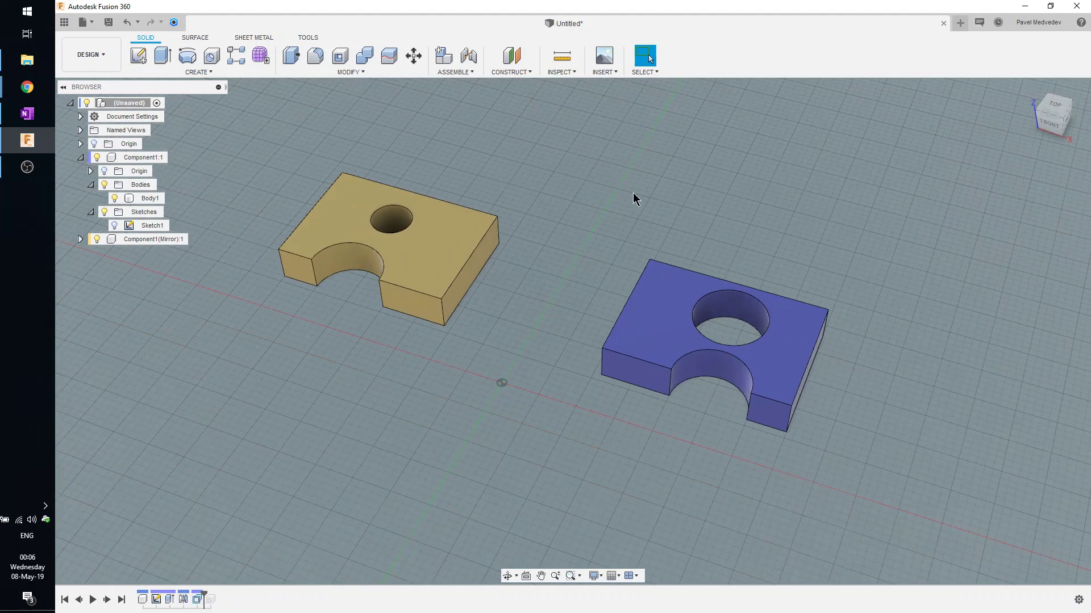
pyautogui.moveTo(608, 179); pyautogui.dragTo(622, 222, button='middle')
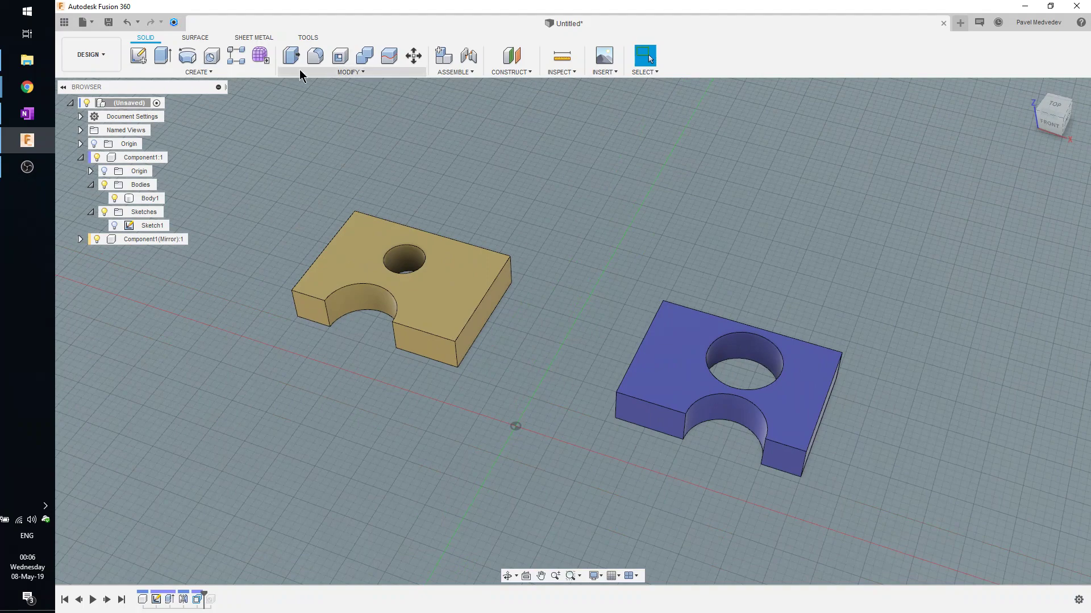